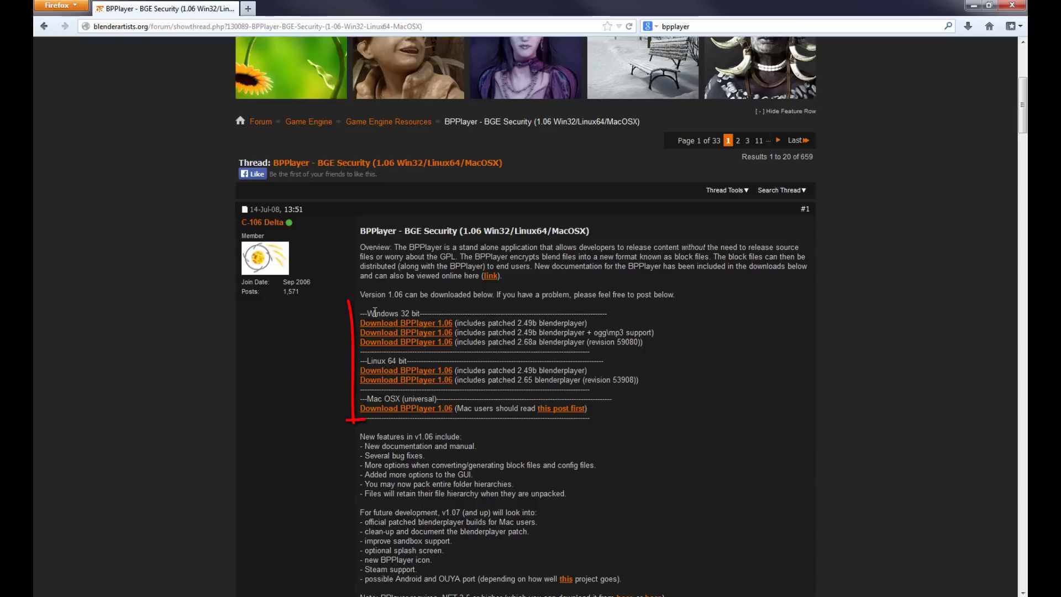
# Review the BPPlayer 1.06 downloads for Windows, Linux and Mac, especially the Windows build with the patched 2.68a blenderplayer.
pyautogui.doubleClick(374, 313)
pyautogui.moveTo(369, 360); pyautogui.dragTo(406, 360)
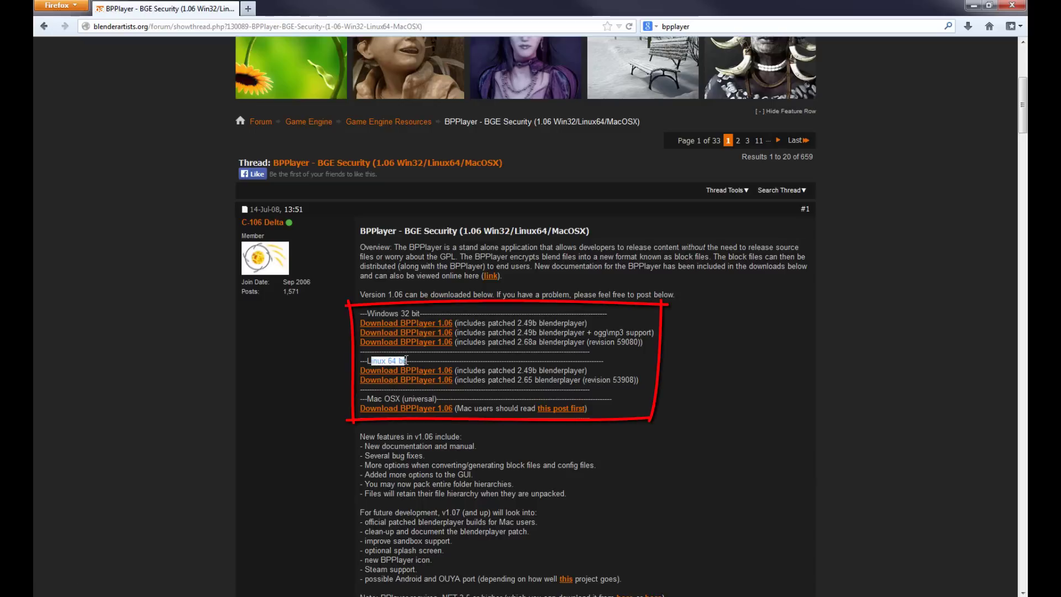
pyautogui.moveTo(374, 399); pyautogui.dragTo(398, 397)
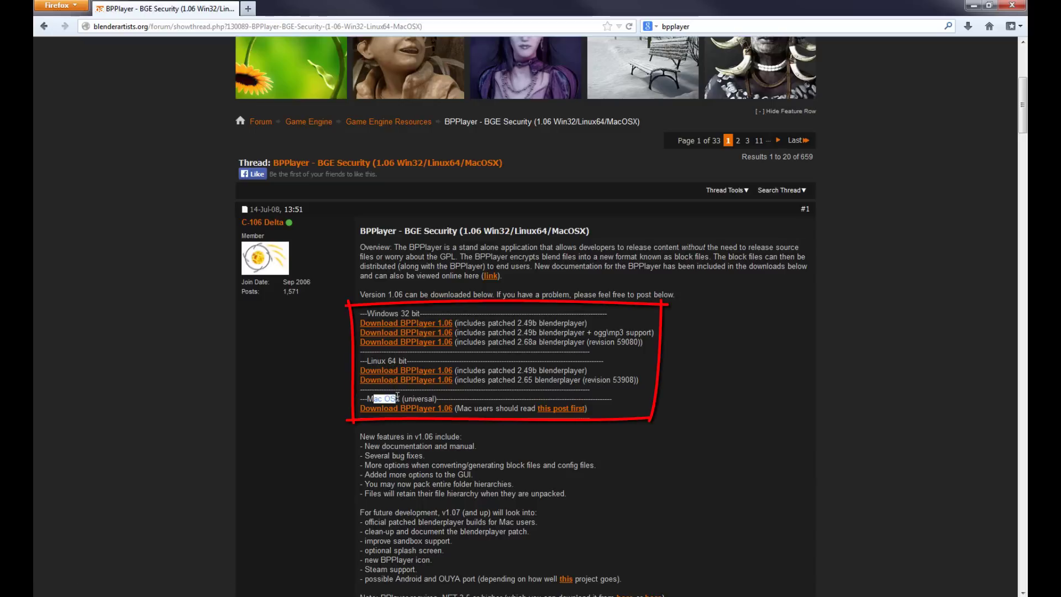
pyautogui.click(312, 381)
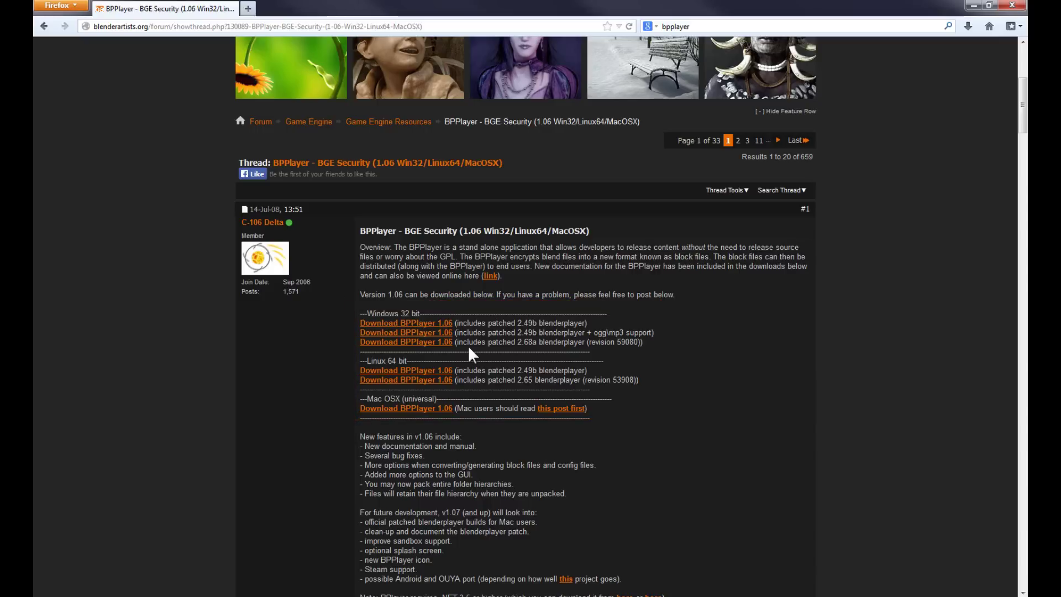
pyautogui.moveTo(468, 343); pyautogui.dragTo(537, 344)
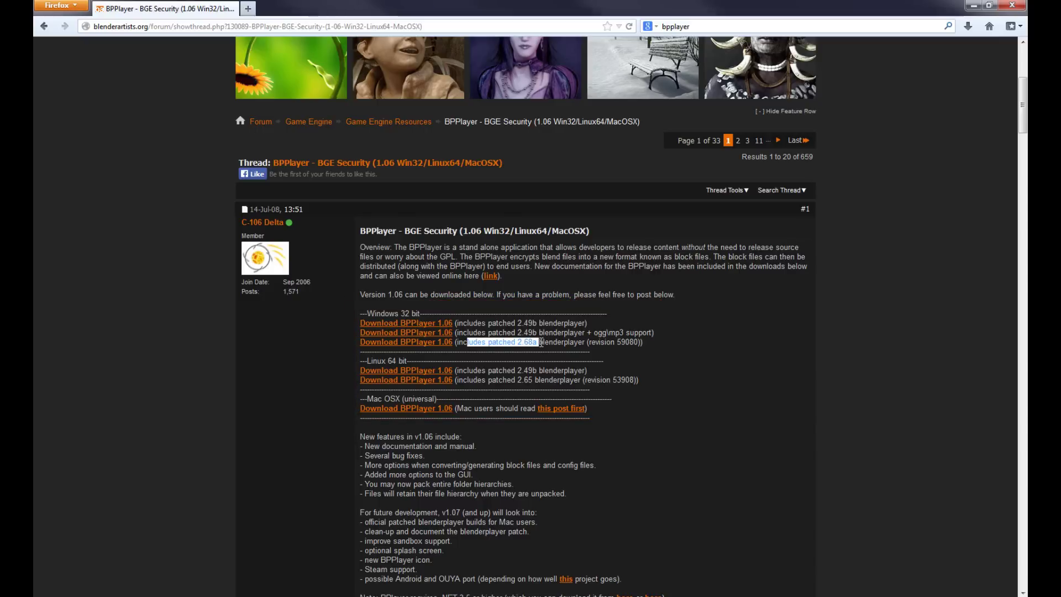
pyautogui.doubleClick(534, 343)
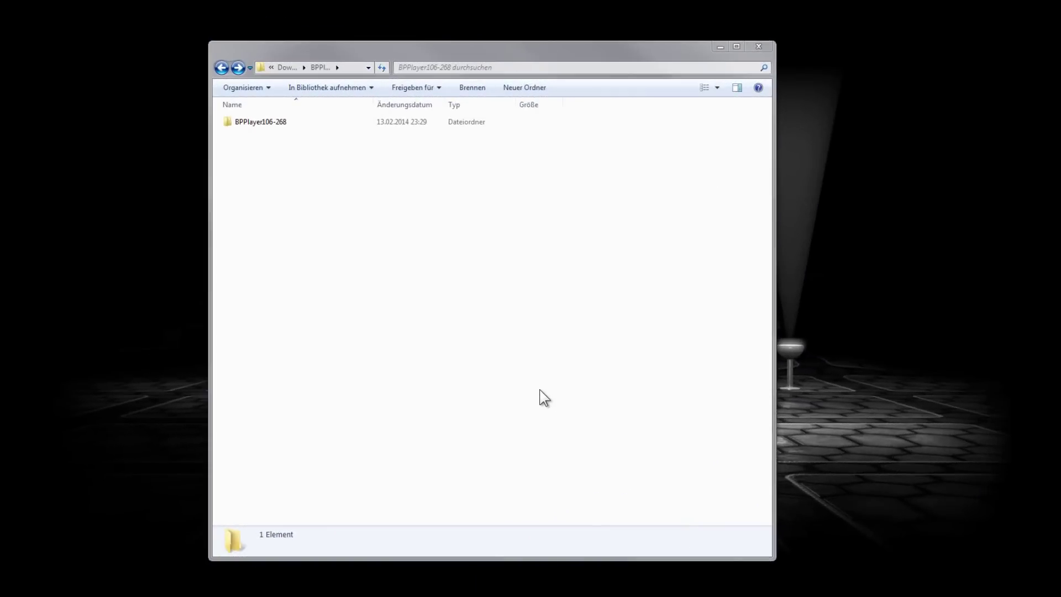
# Delete the BPPlayer application and data.block from the extracted BPPlayer106-268 folder in Windows Explorer.
pyautogui.doubleClick(263, 123)
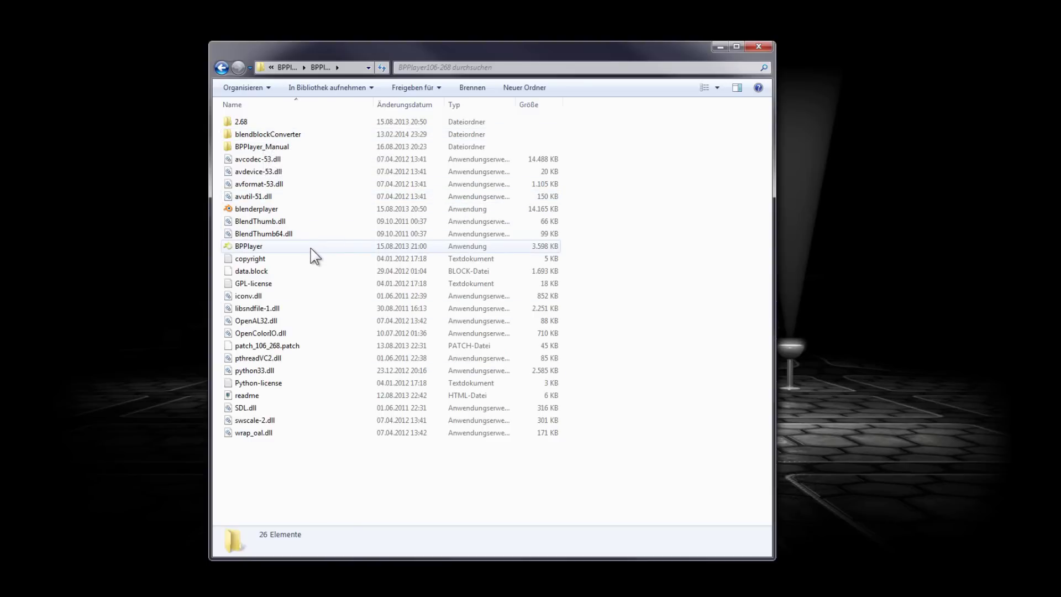
pyautogui.click(258, 250)
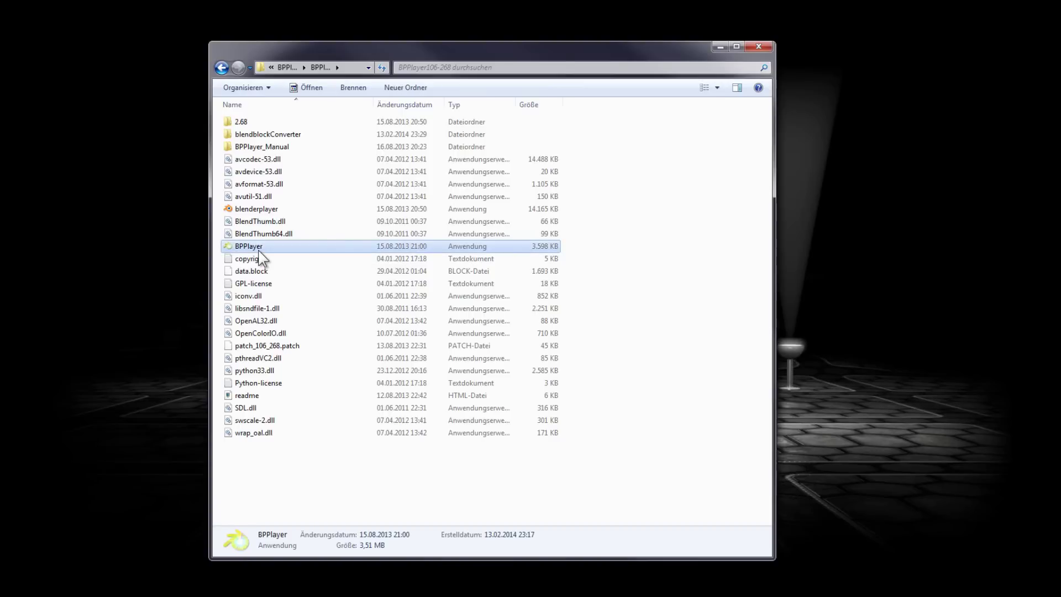
pyautogui.keyDown('ctrl'); pyautogui.click(275, 272); pyautogui.keyUp('ctrl')
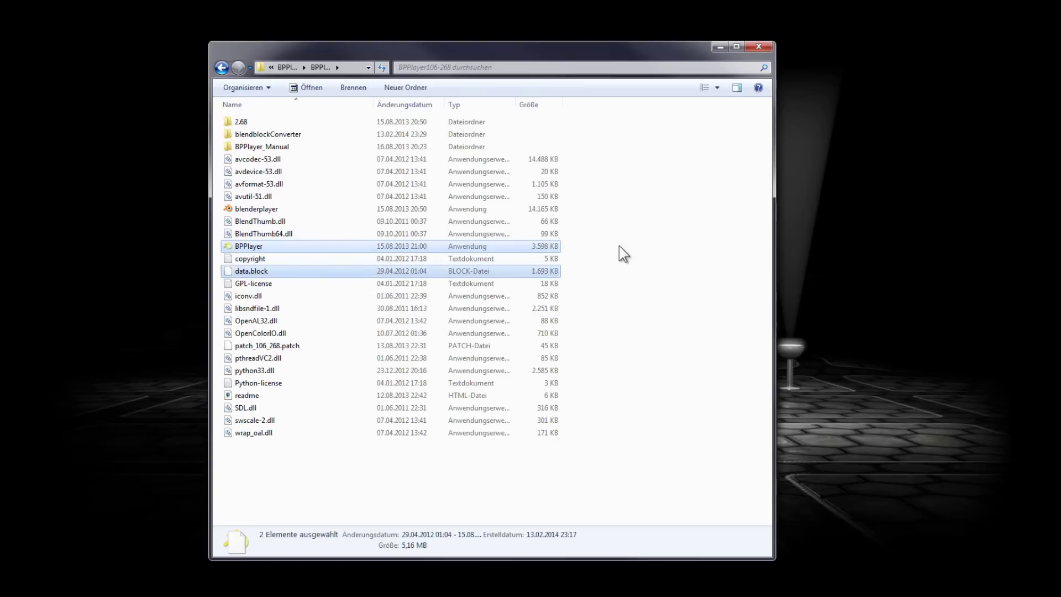
pyautogui.press('Delete')
pyautogui.press('Return')
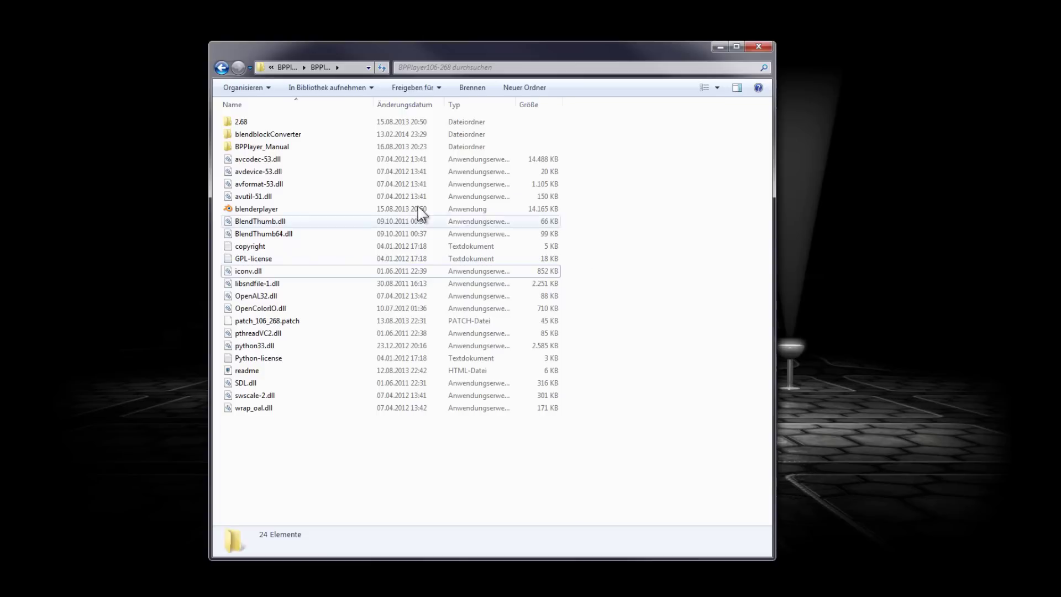
# Check the contents of the BPPlayer_Manual folder and move it into the blendblockConverter folder.
pyautogui.click(261, 136)
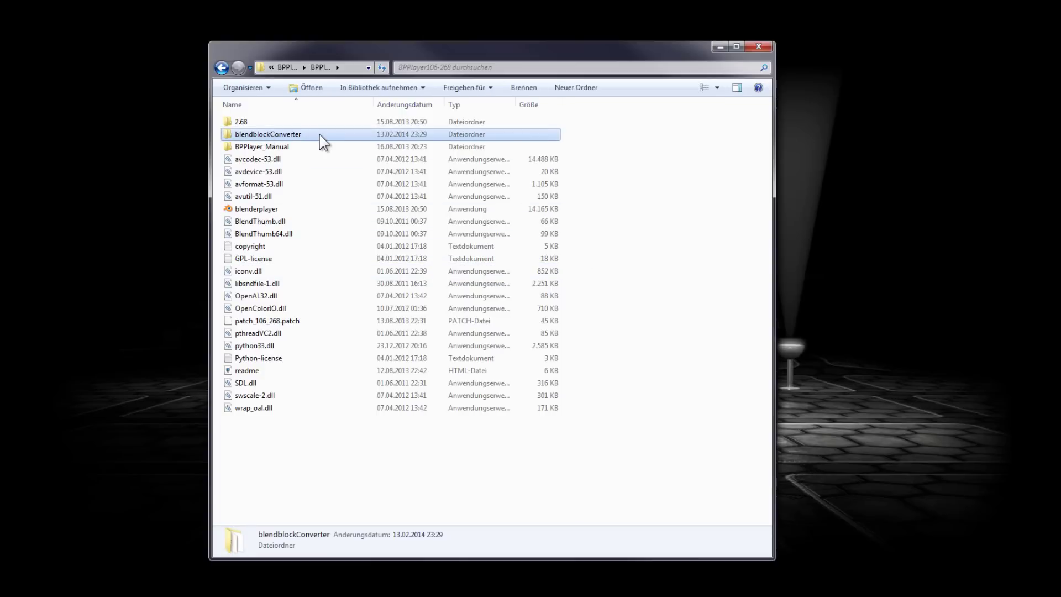
pyautogui.keyDown('ctrl'); pyautogui.click(291, 148); pyautogui.keyUp('ctrl')
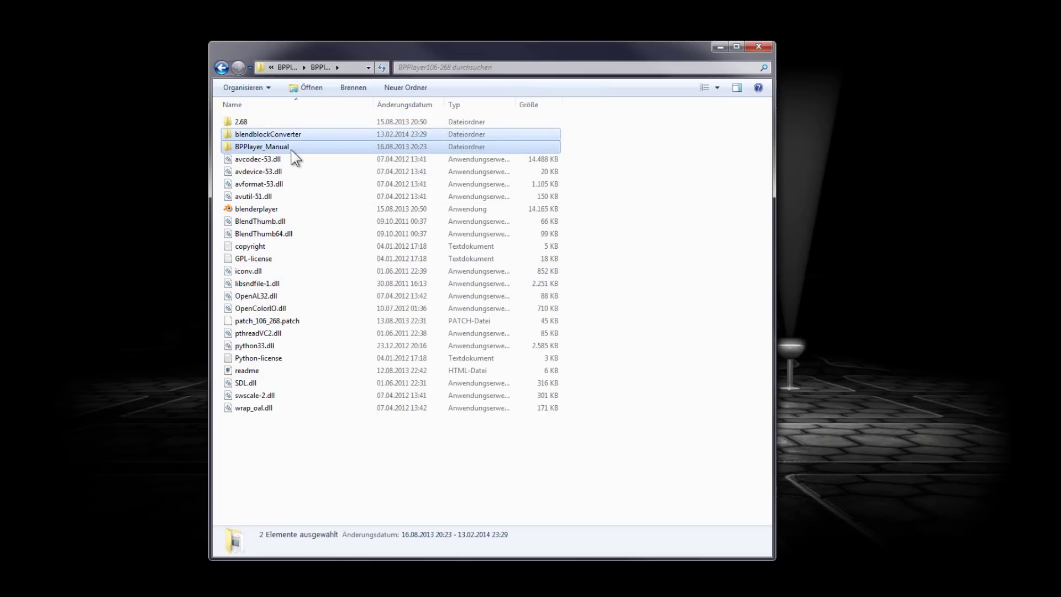
pyautogui.click(291, 148)
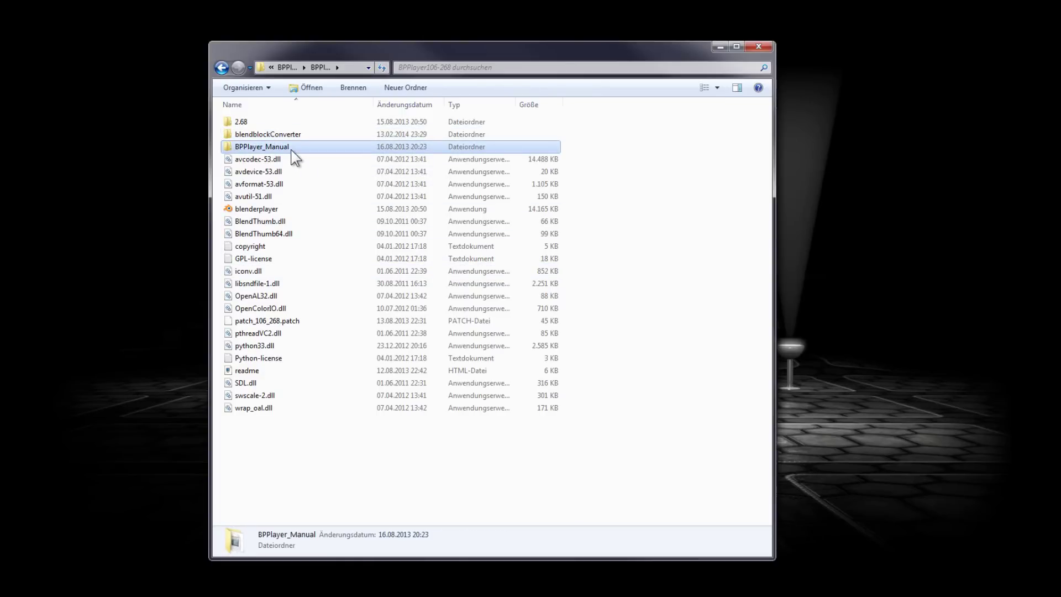
pyautogui.doubleClick(291, 148)
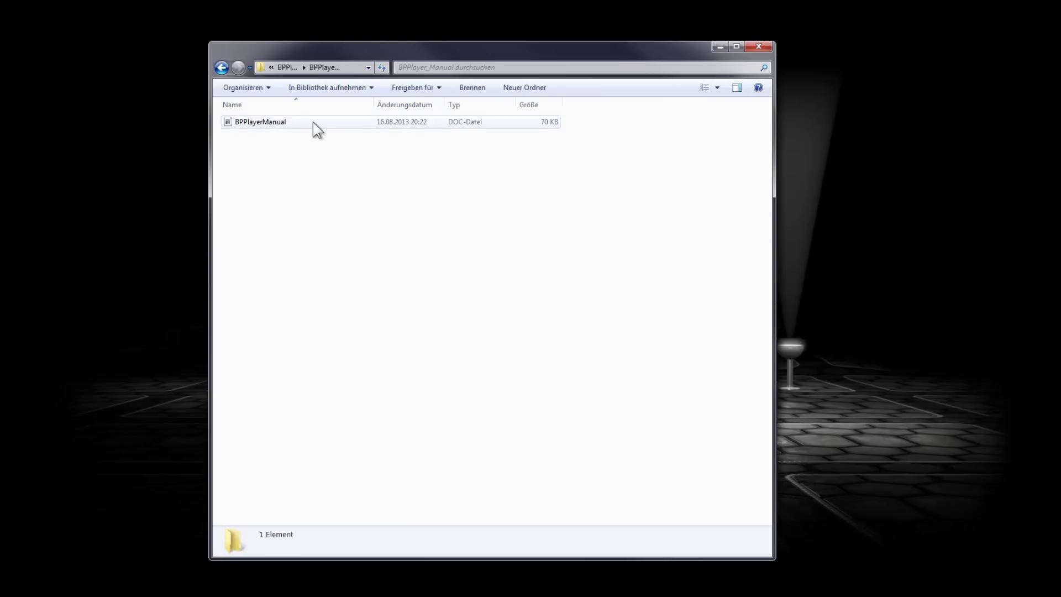
pyautogui.press('BackSpace')
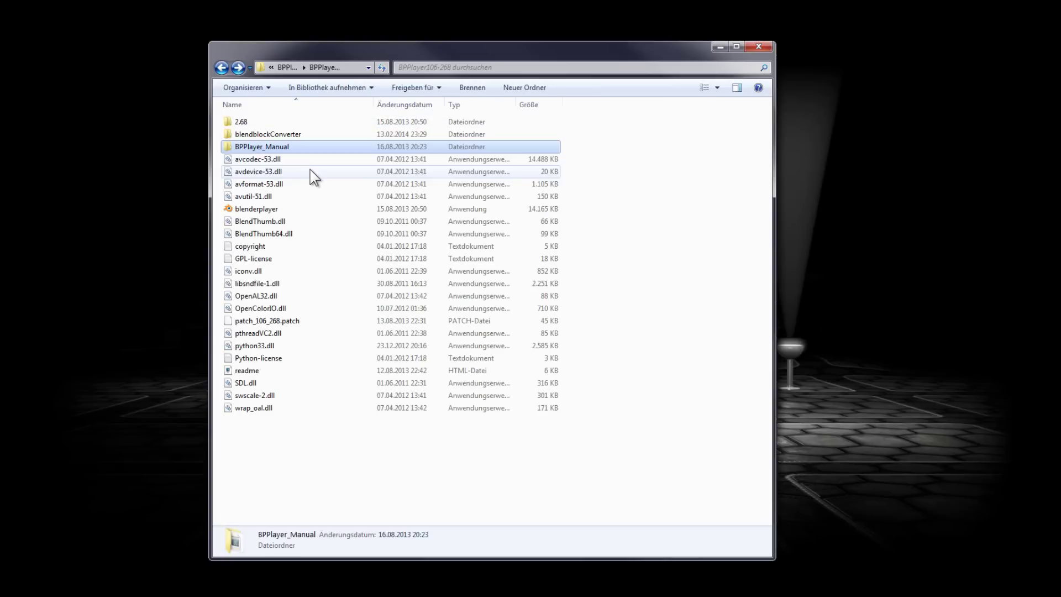
pyautogui.moveTo(254, 144); pyautogui.dragTo(286, 134)
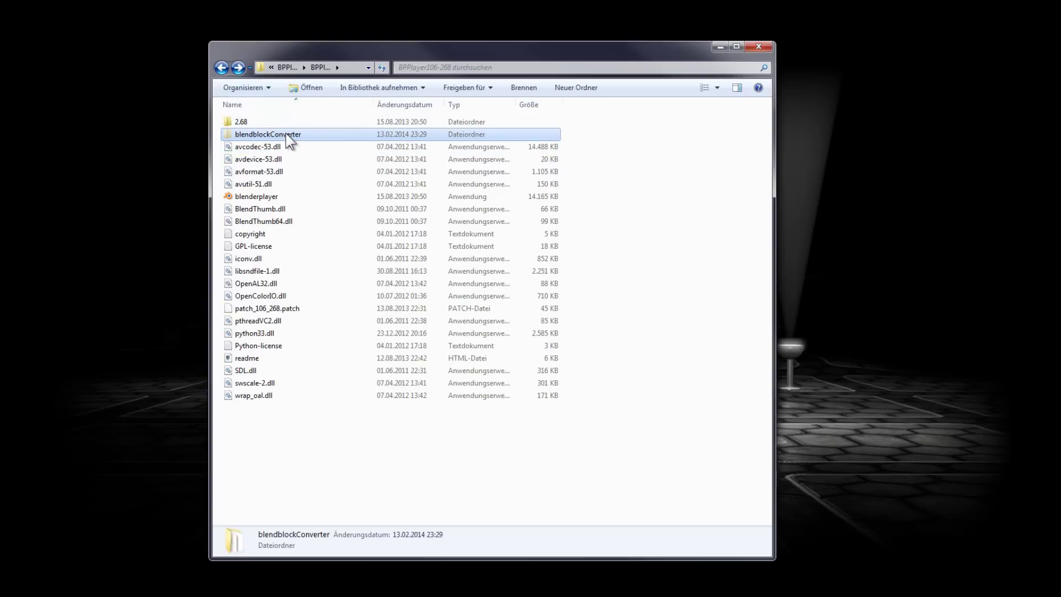
# Move the blendblockConverter folder up one level beside the inner BPPlayer106-268 folder and check its contents.
pyautogui.press('BackSpace')
pyautogui.click(360, 269)
pyautogui.hotkey('ctrl', 'v')
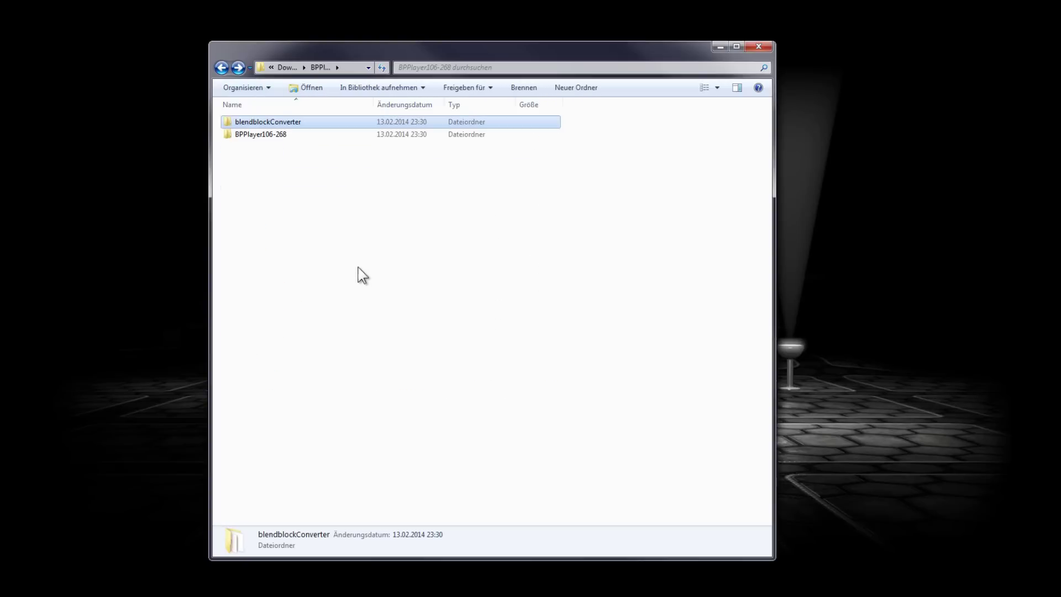
pyautogui.doubleClick(263, 122)
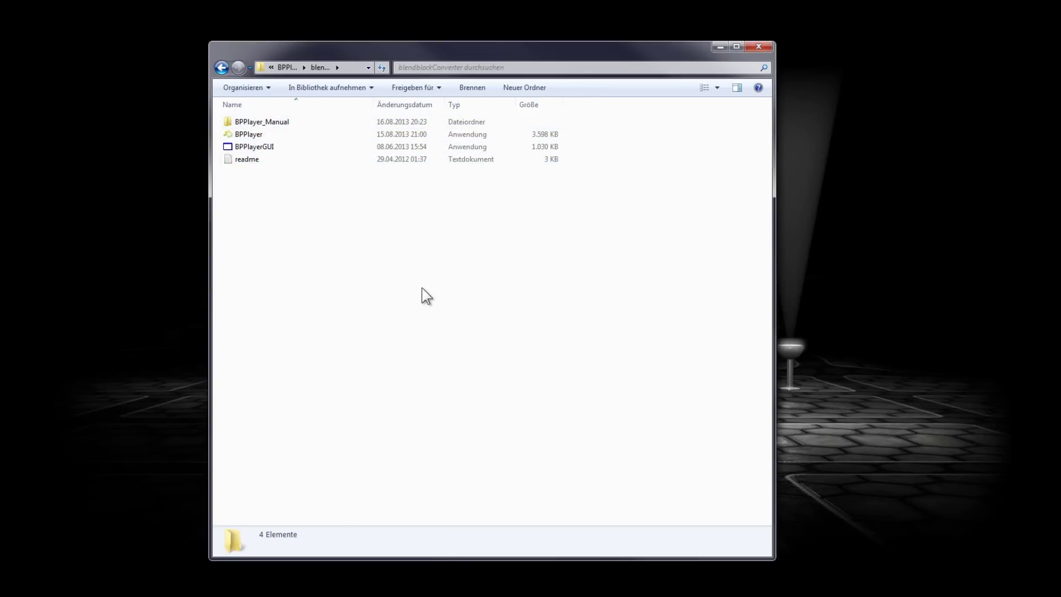
pyautogui.press('BackSpace')
# Check the contents of the inner BPPlayer106-268 folder, duplicate the folder and name the copy spiel.
pyautogui.click(255, 137)
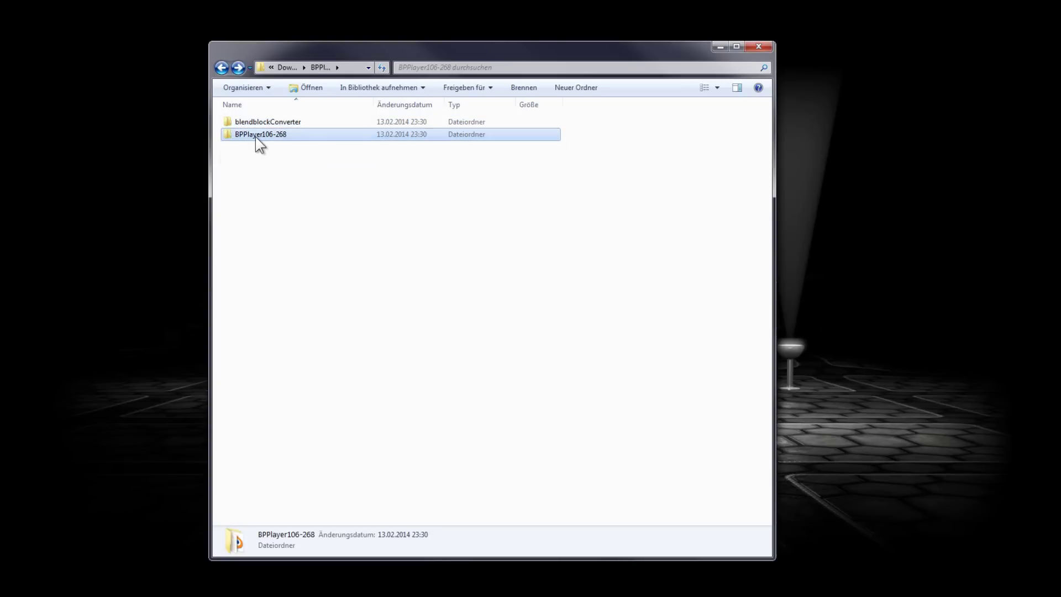
pyautogui.doubleClick(261, 135)
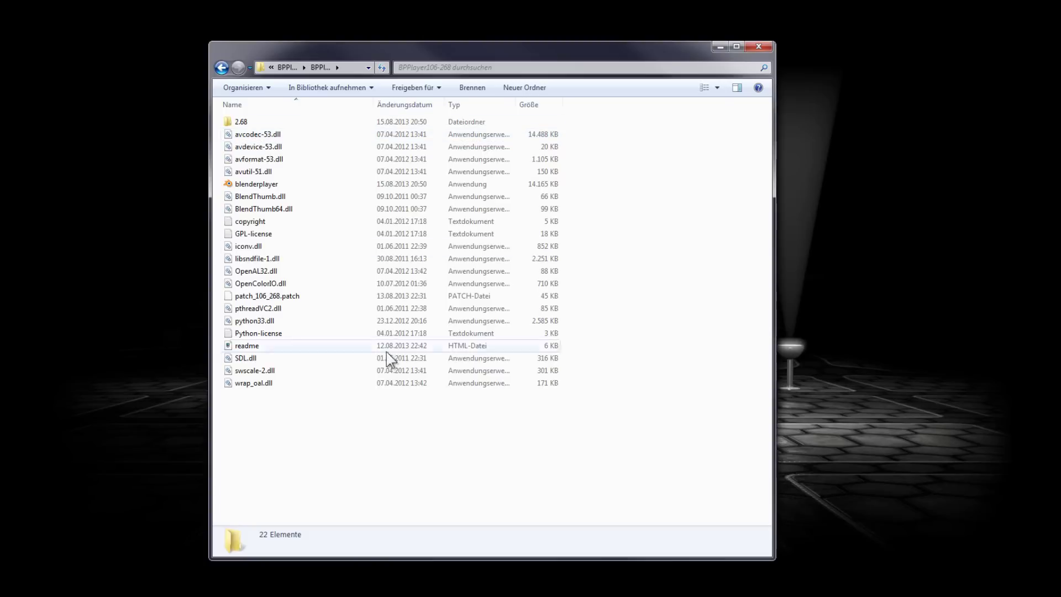
pyautogui.press('BackSpace')
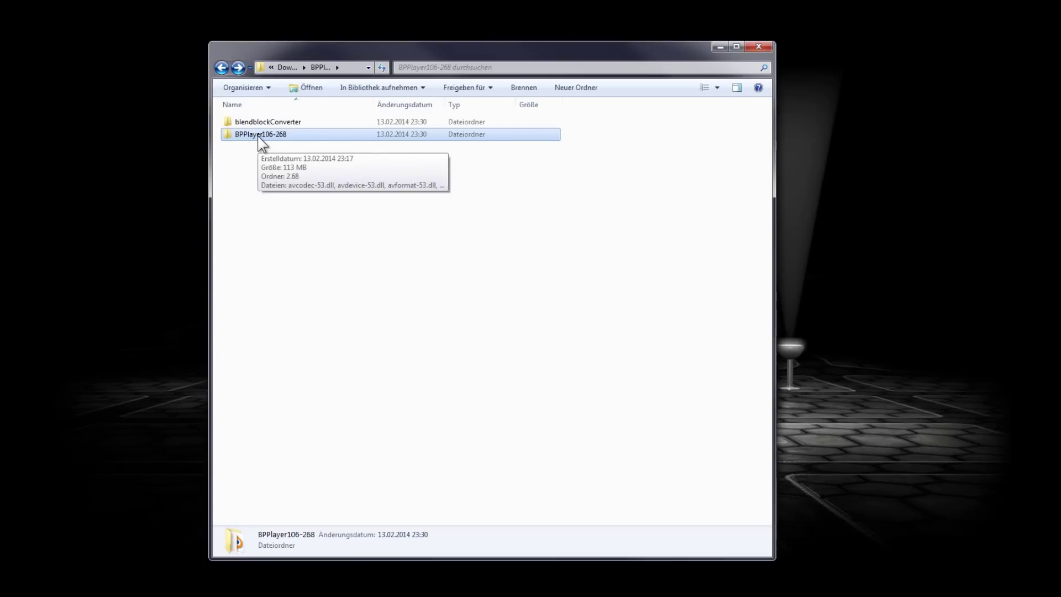
pyautogui.click(315, 207)
pyautogui.hotkey('ctrl', 'v')
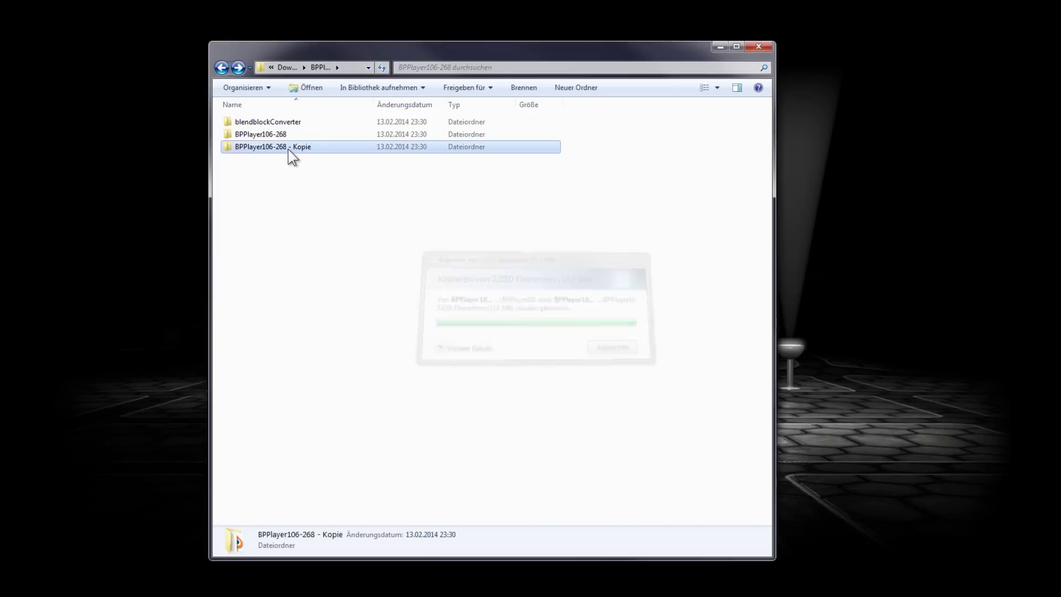
pyautogui.click(287, 148)
pyautogui.write('spiel')
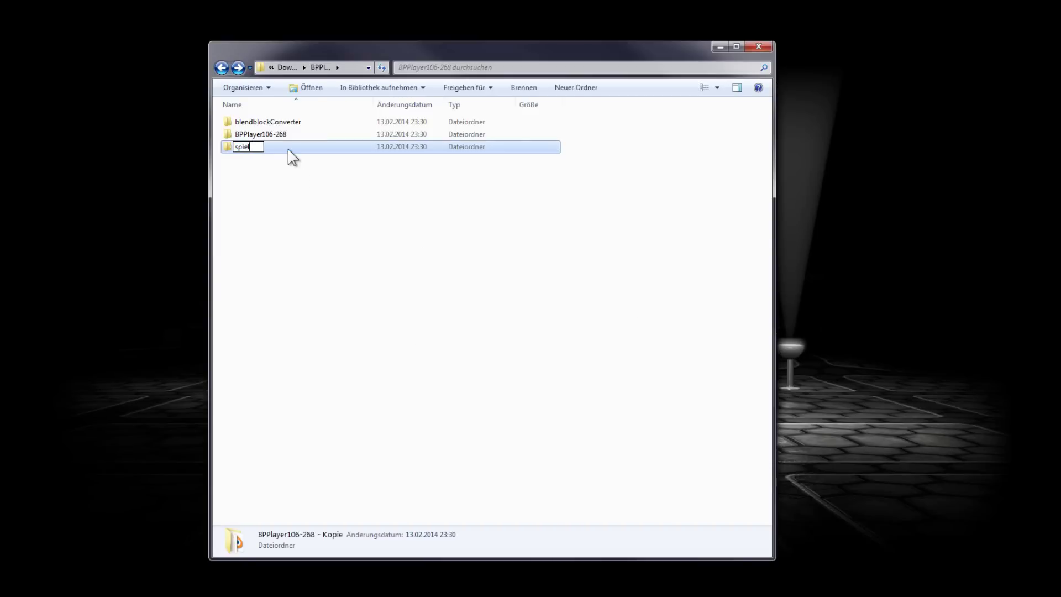
pyautogui.press('Return')
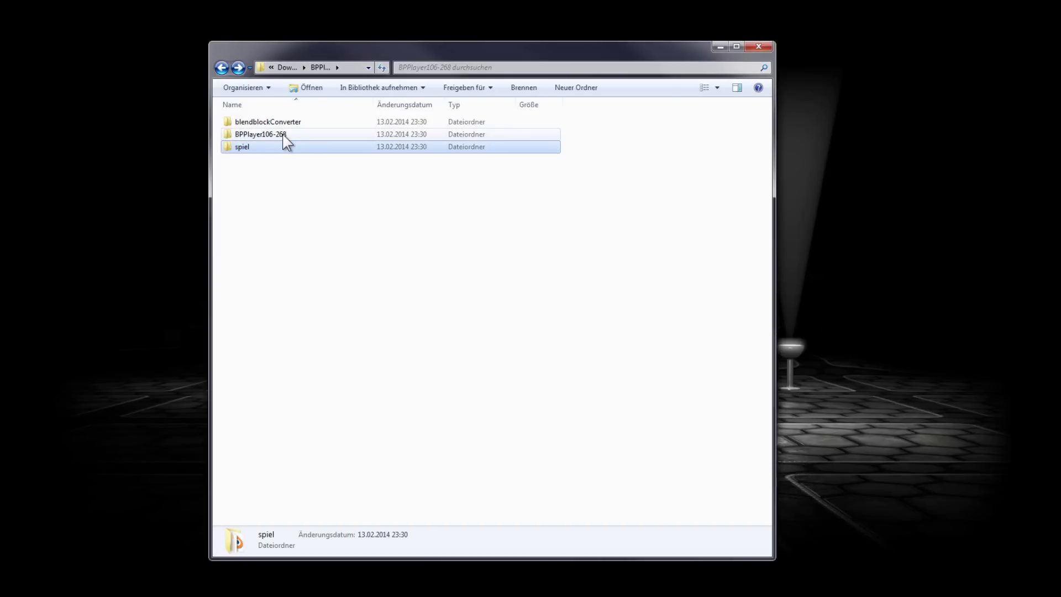
# Open the blendblockConverter folder, and switch to Blender to test-run the textured cube scene in the game engine.
pyautogui.doubleClick(284, 123)
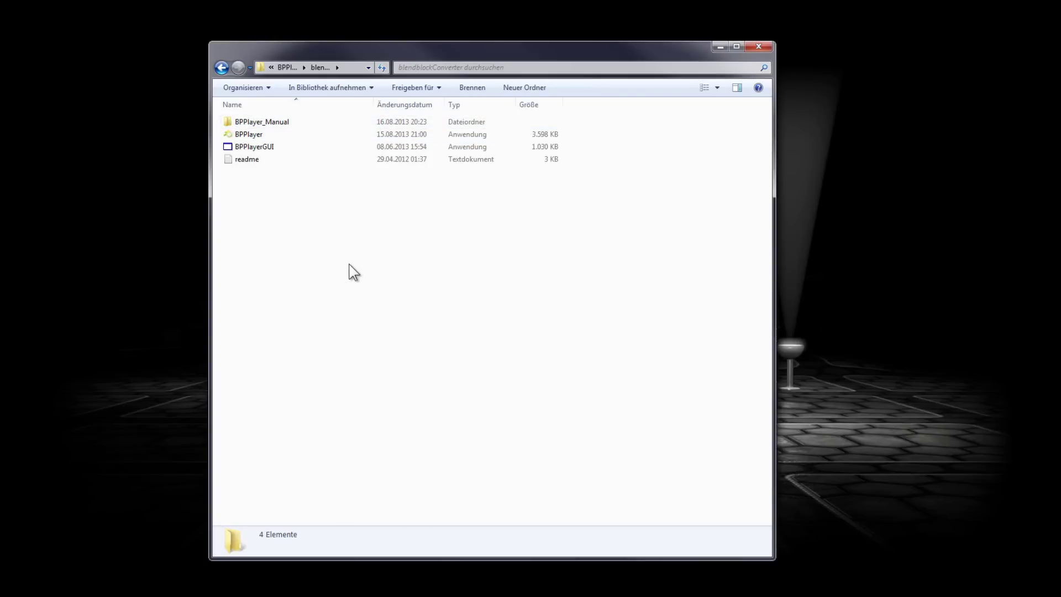
pyautogui.click(261, 148)
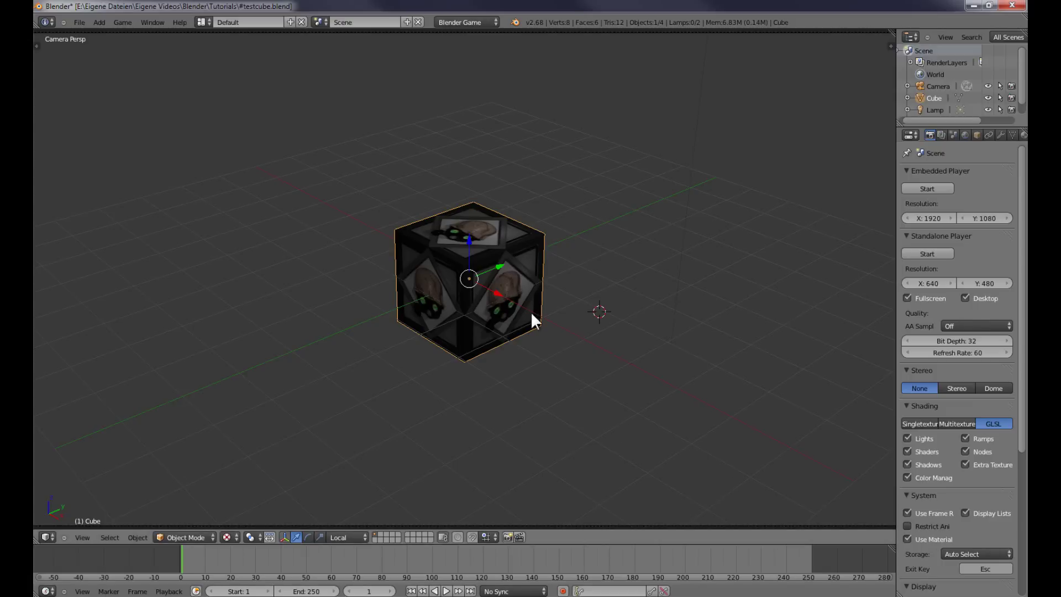
pyautogui.press('p')
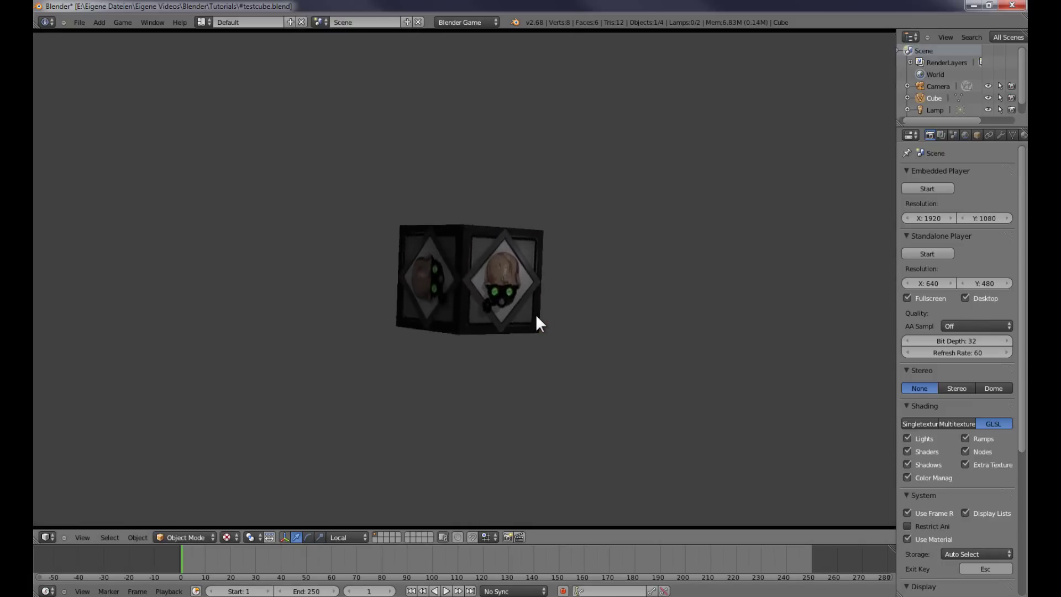
pyautogui.press('Escape')
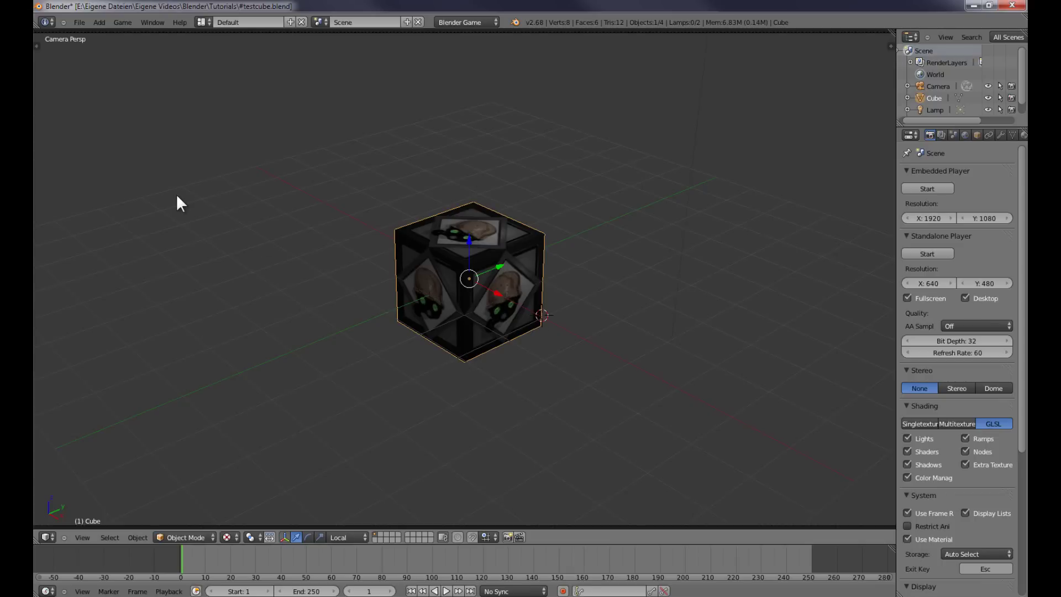
# Start saving the scene under a new name, choosing the BPPlayer106-268 downloads folder and naming the file testspiel.blend.
pyautogui.click(82, 19)
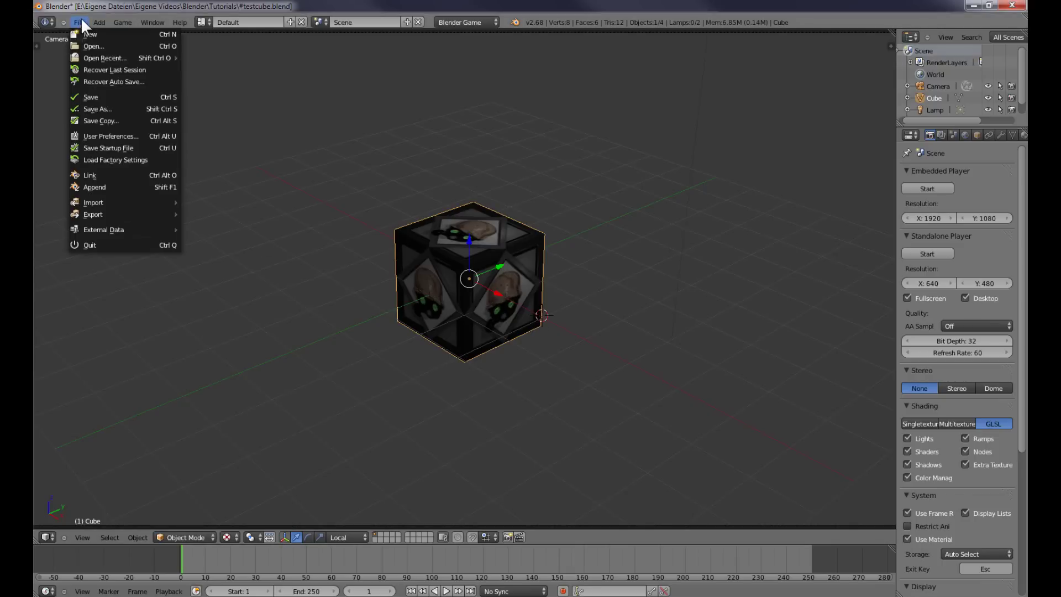
pyautogui.click(104, 108)
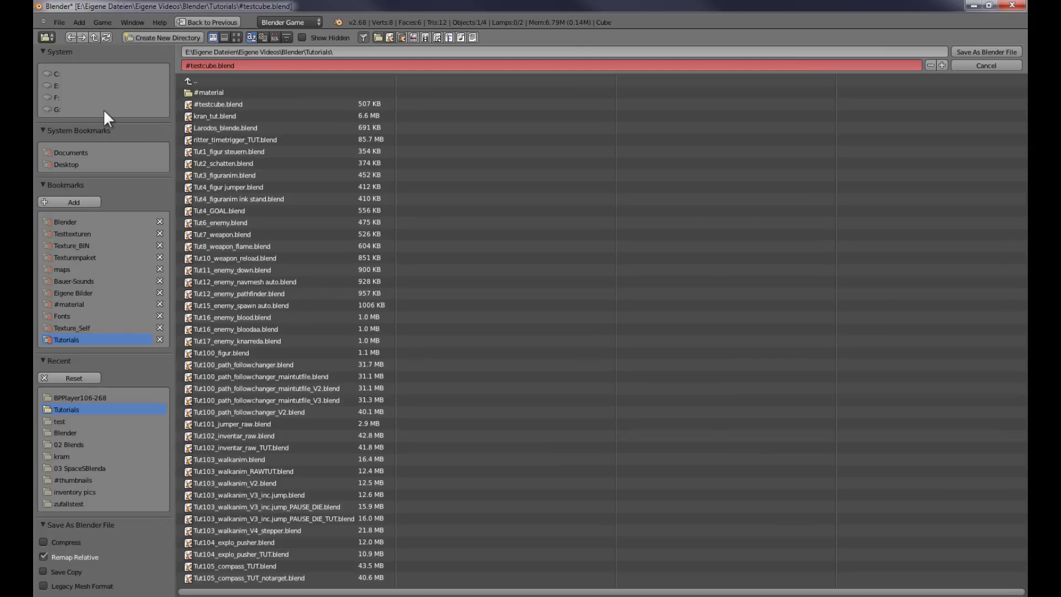
pyautogui.click(79, 398)
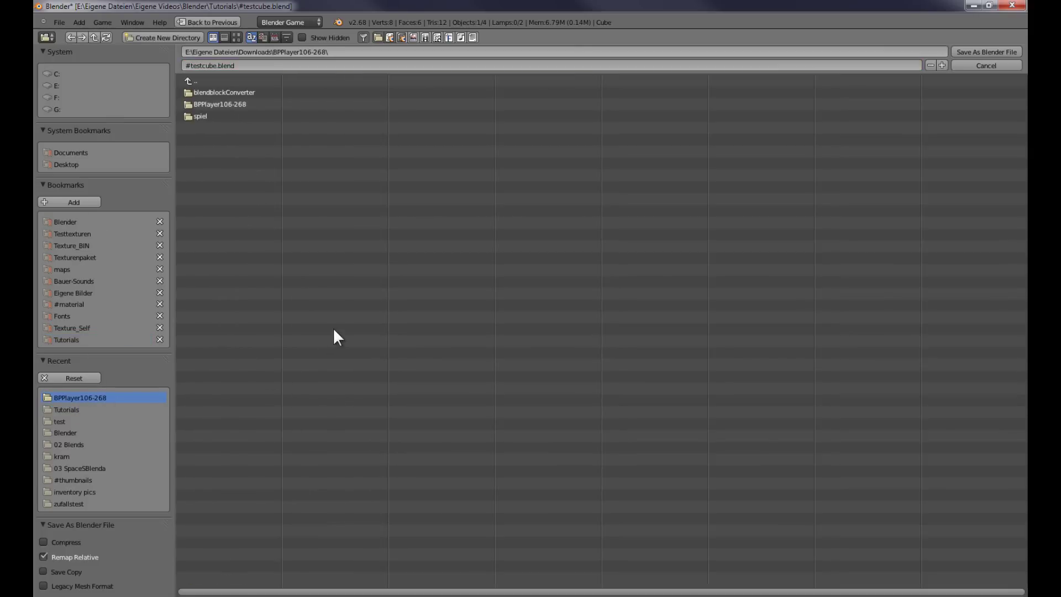
pyautogui.click(197, 65)
pyautogui.press('BackSpace')
pyautogui.hotkey('shift', 'Right')
pyautogui.hotkey('shift', 'Right')
pyautogui.hotkey('shift', 'Right')
pyautogui.hotkey('shift', 'Right')
pyautogui.press('BackSpace')
pyautogui.write('spiel')
pyautogui.press('Return')
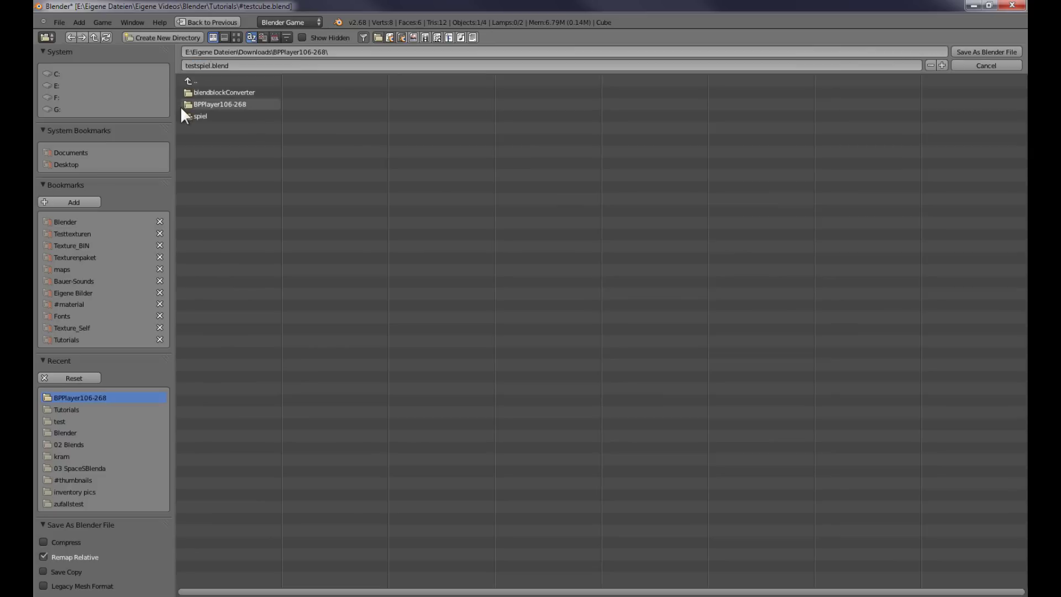
# Save the Blender file into the blendblockConverter folder, and close Blender to select testspiel in Windows Explorer.
pyautogui.click(231, 92)
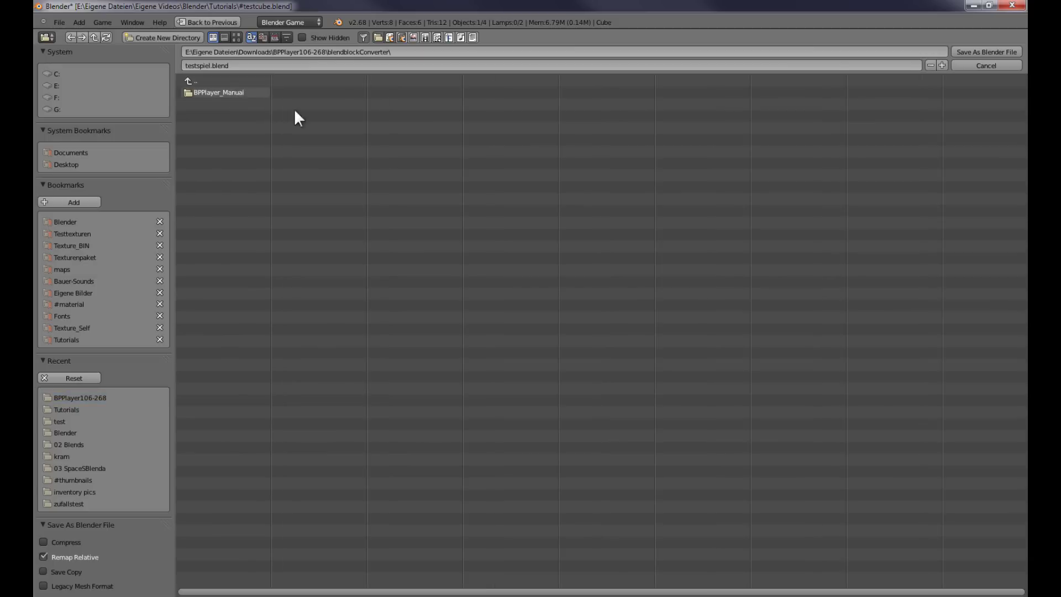
pyautogui.click(982, 53)
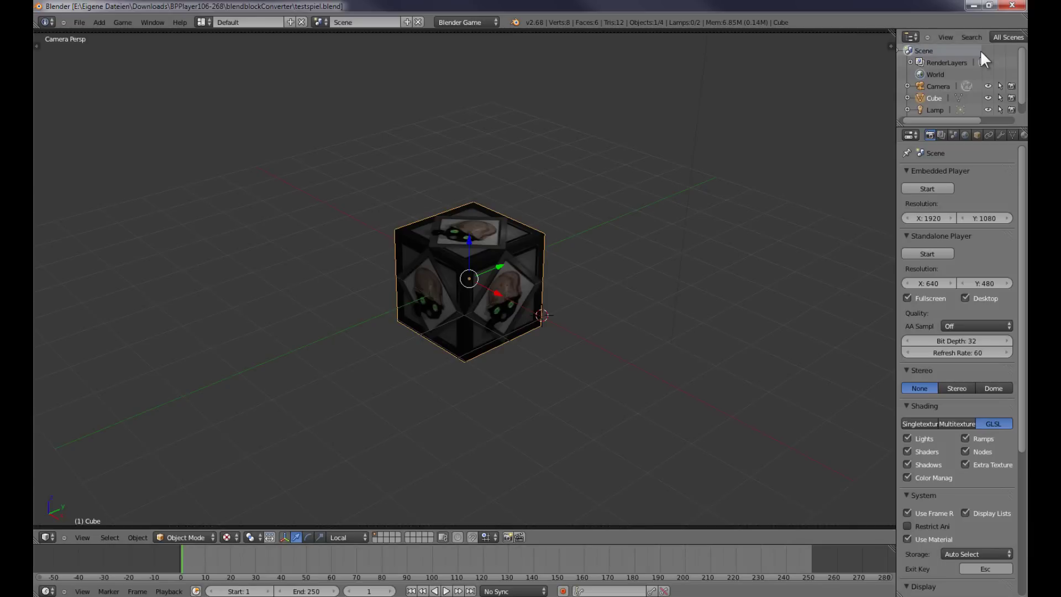
pyautogui.click(1010, 6)
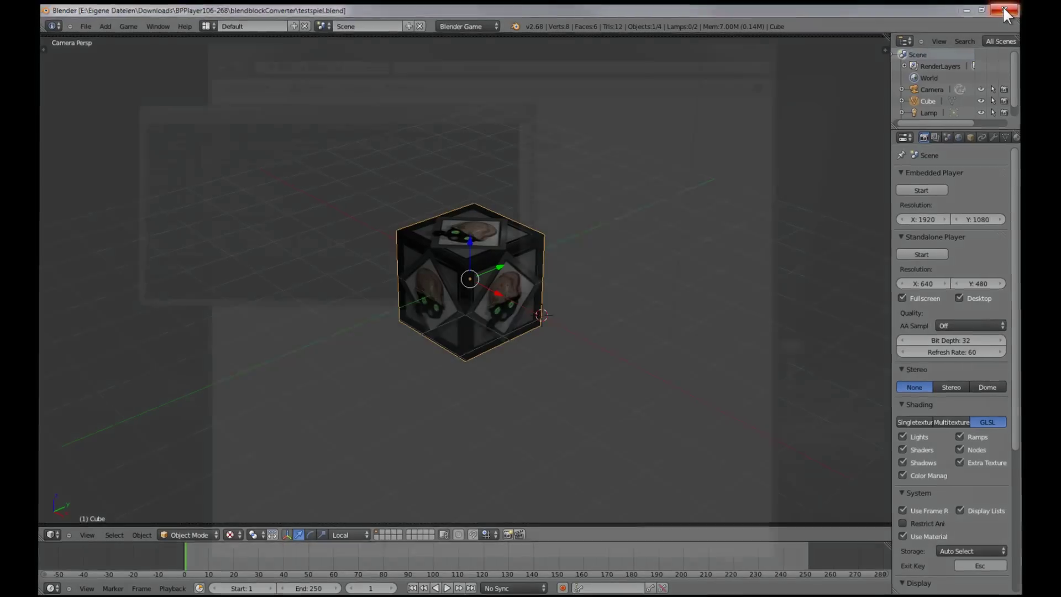
pyautogui.click(253, 171)
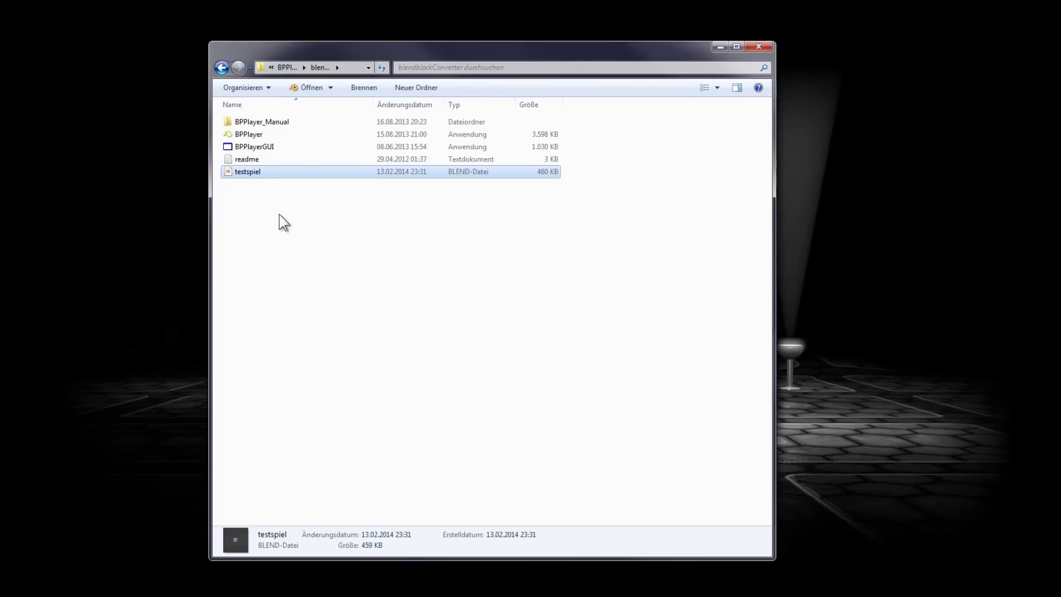
# Open BPPlayerGUI, set the export type to runtime, and import testspiel as the main blend file.
pyautogui.doubleClick(271, 147)
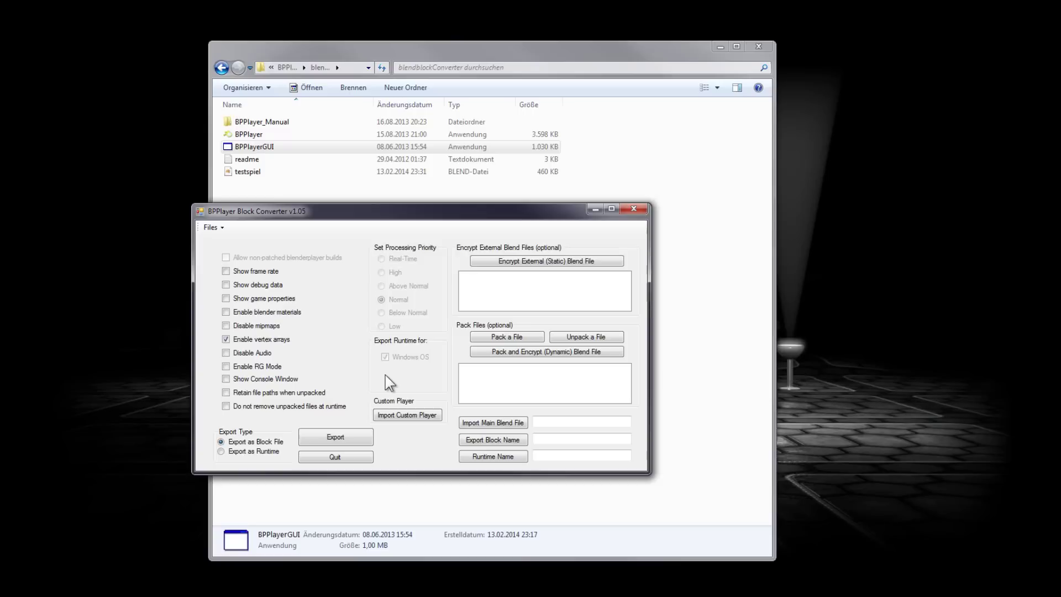
pyautogui.click(240, 452)
pyautogui.click(495, 422)
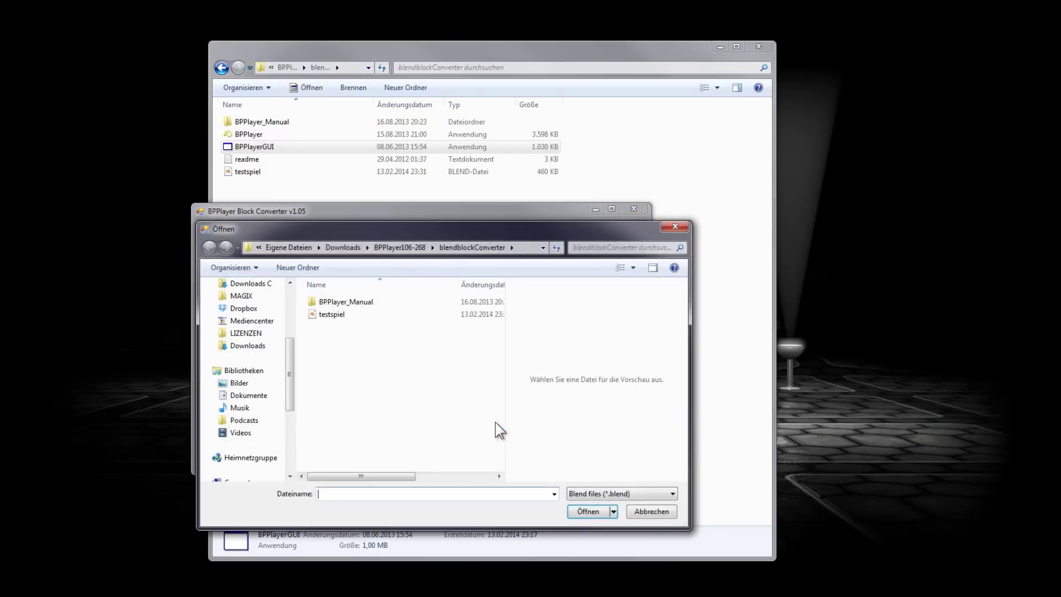
pyautogui.doubleClick(332, 314)
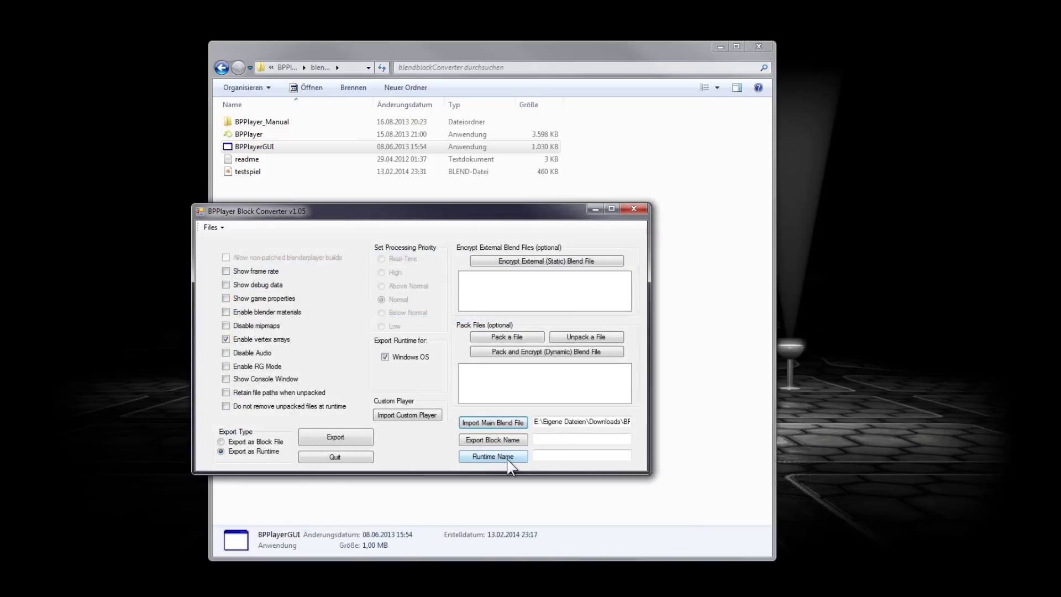
# Set the runtime name to testspiel.exe in the blendblockConverter folder.
pyautogui.click(508, 461)
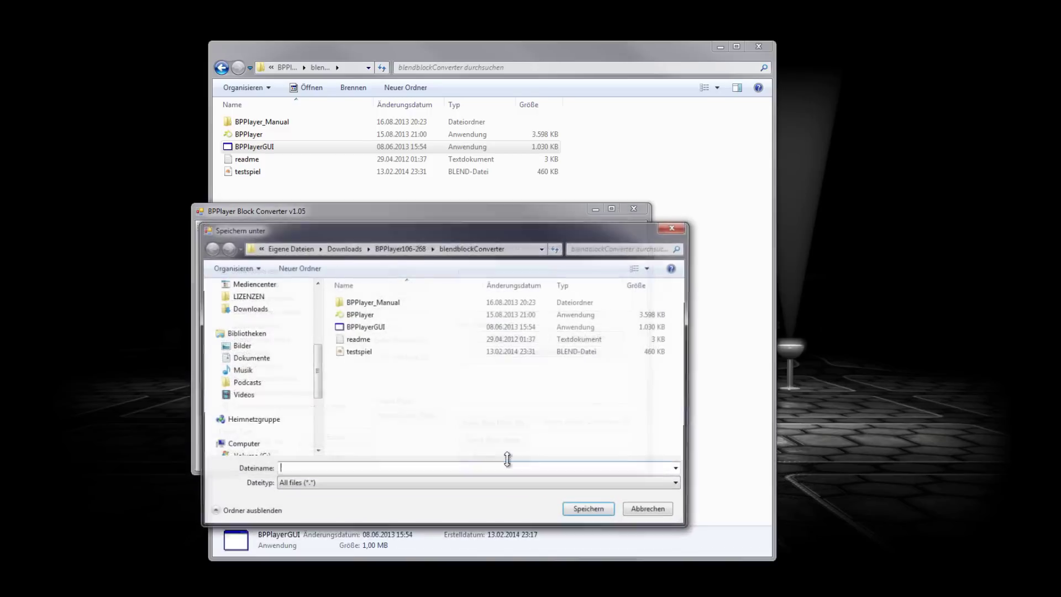
pyautogui.click(358, 351)
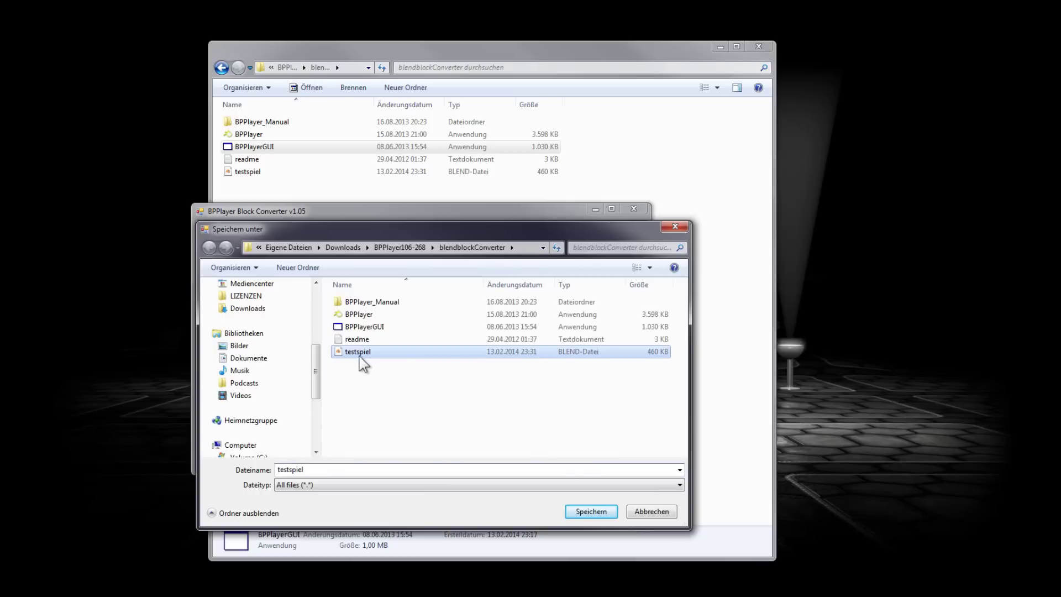
pyautogui.click(341, 468)
pyautogui.write('.exe')
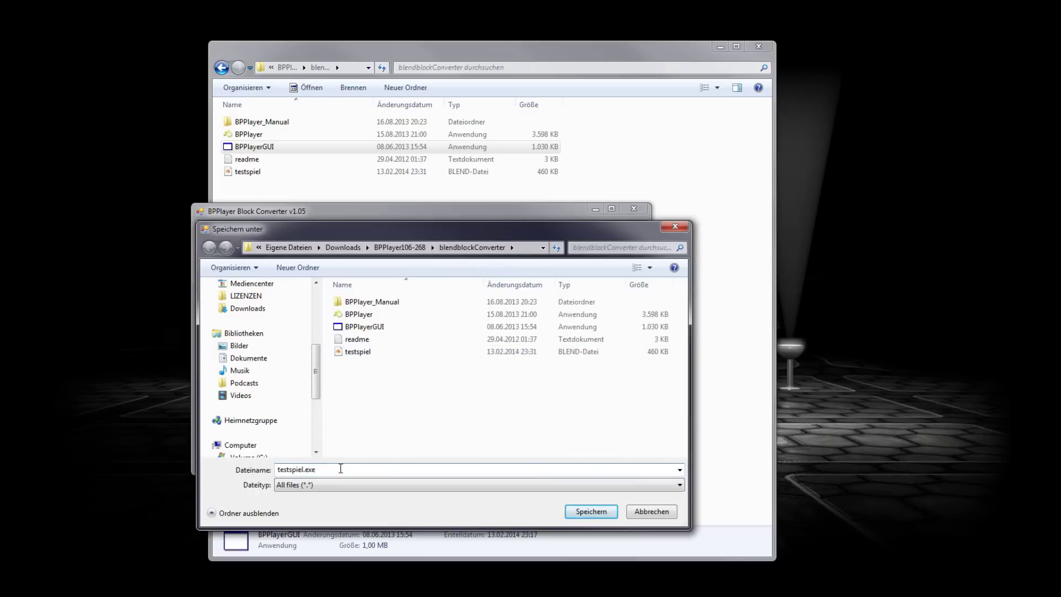
pyautogui.press('Return')
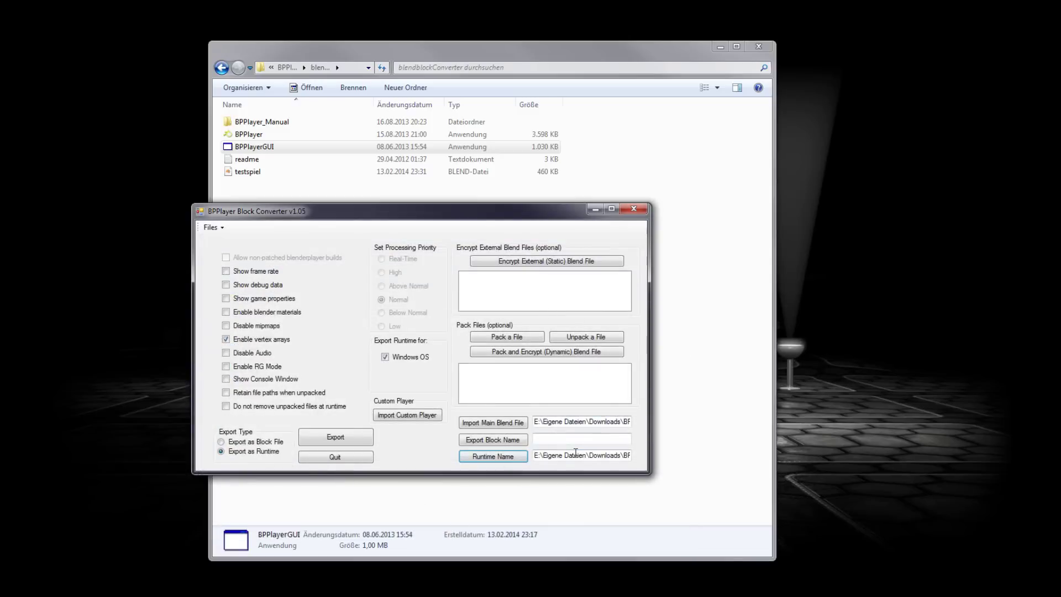
# Export the runtime and close the BPPlayer Block Converter.
pyautogui.click(363, 439)
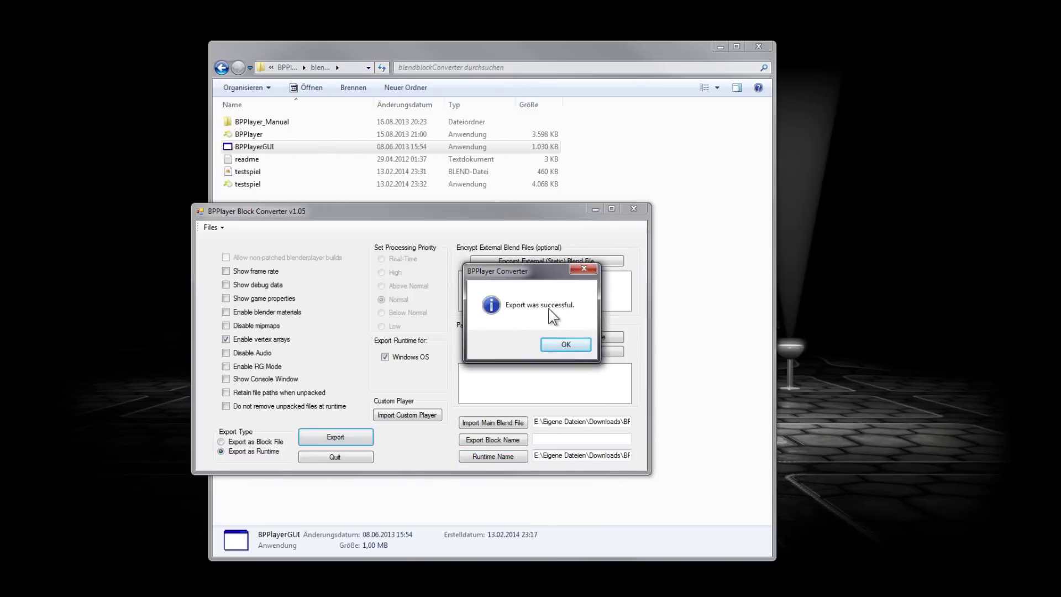
pyautogui.click(561, 343)
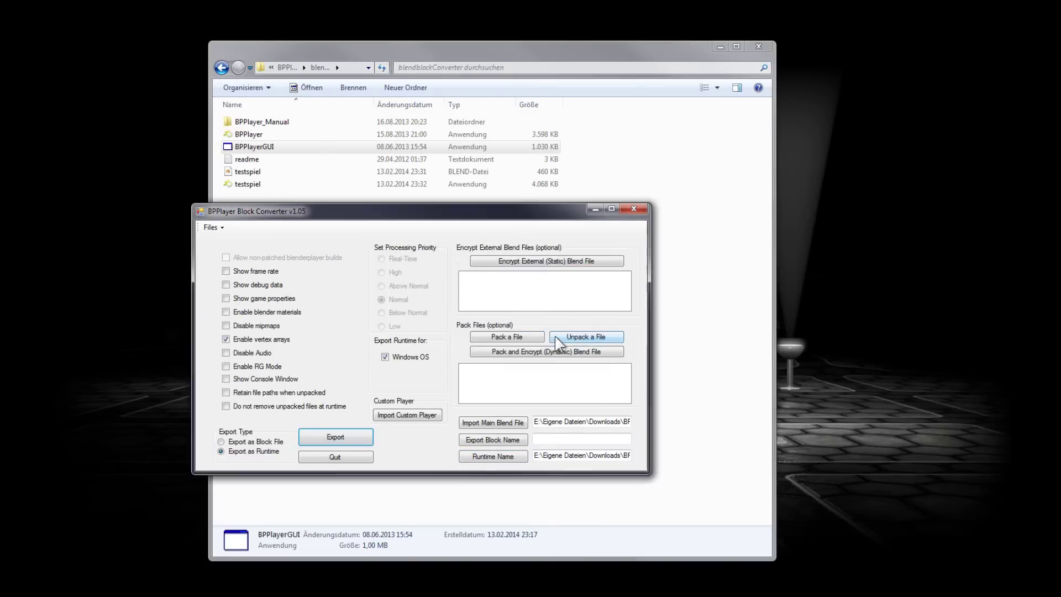
pyautogui.click(644, 209)
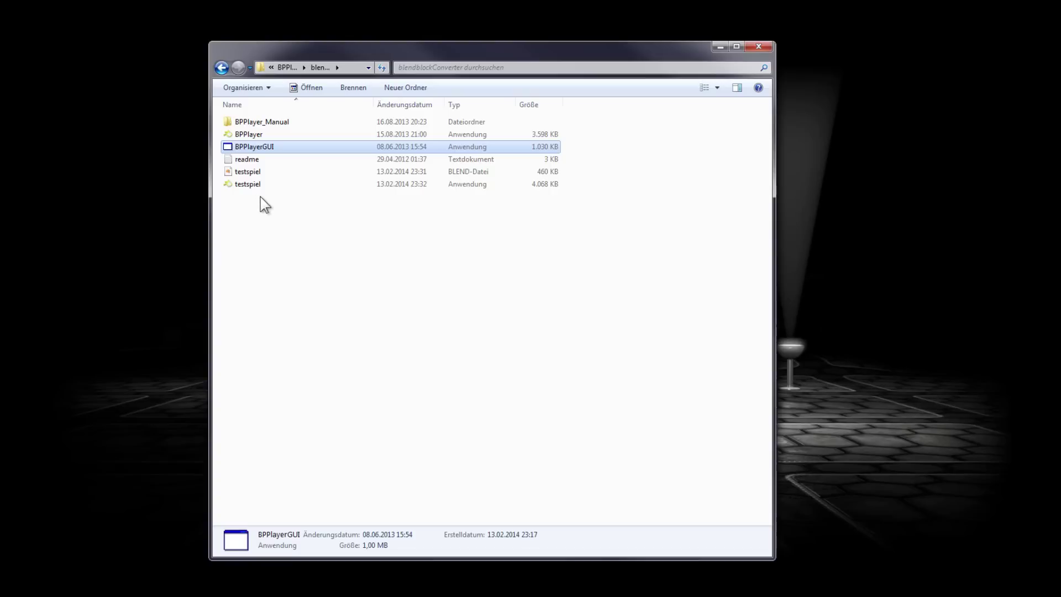
# Try to run the exported testspiel application from the blendblockConverter folder.
pyautogui.click(249, 185)
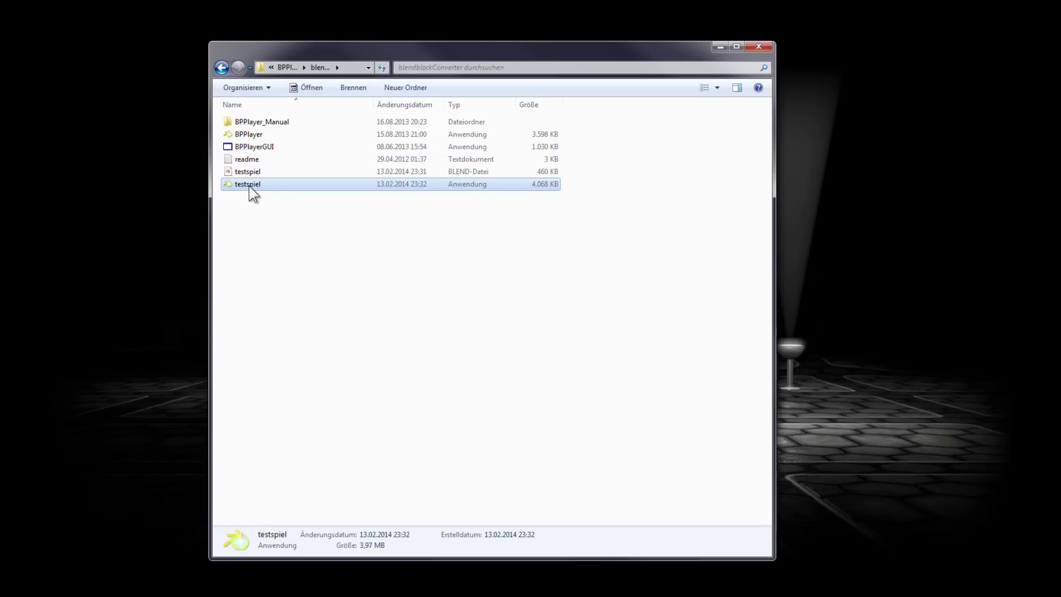
pyautogui.doubleClick(248, 186)
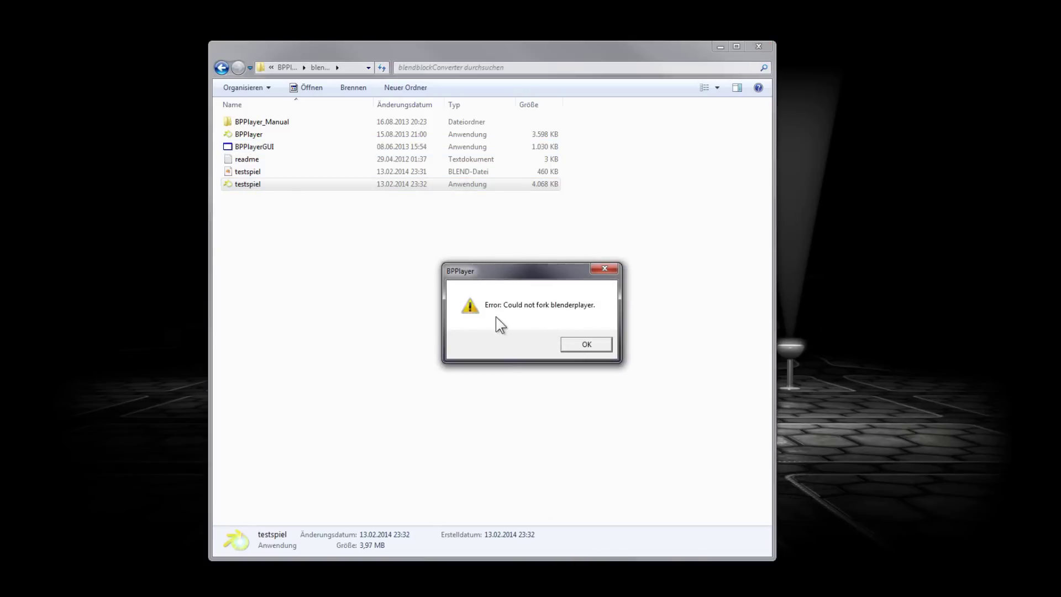
pyautogui.click(578, 344)
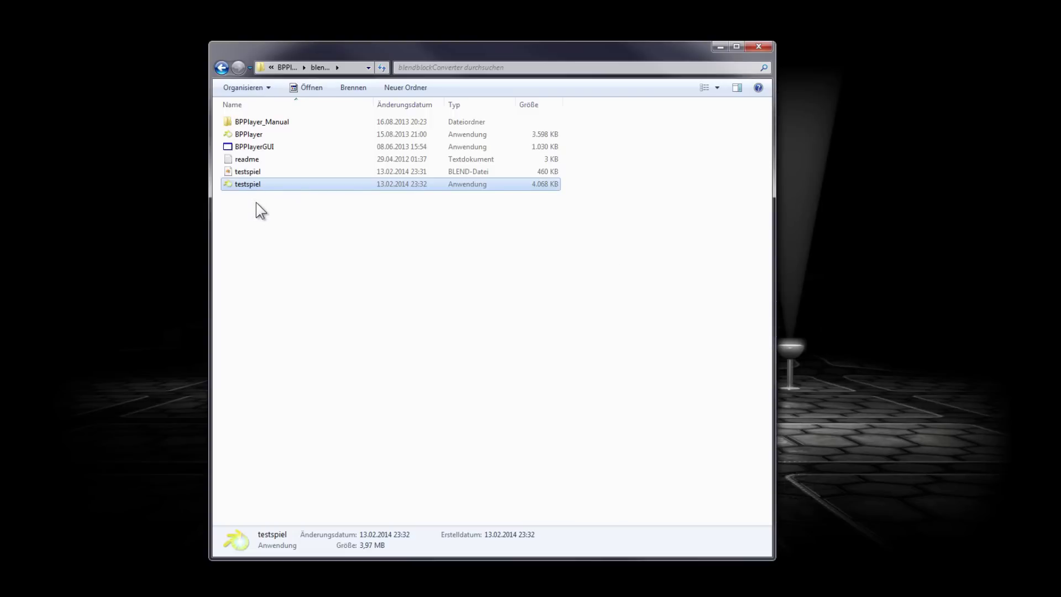
# Move the testspiel application from the blendblockConverter folder into the spiel folder.
pyautogui.press('BackSpace')
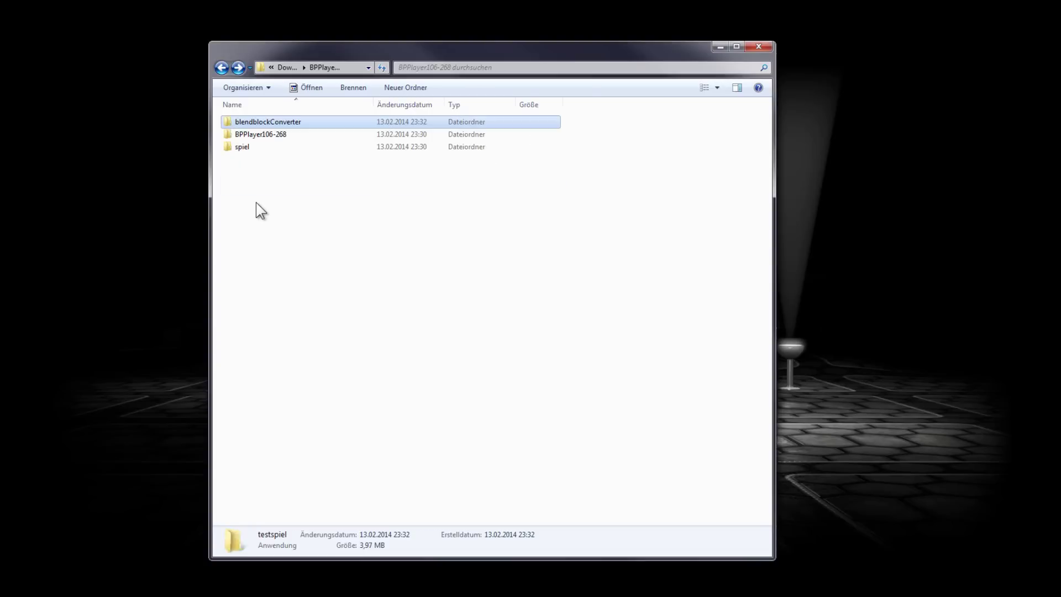
pyautogui.doubleClick(247, 147)
pyautogui.hotkey('ctrl', 'v')
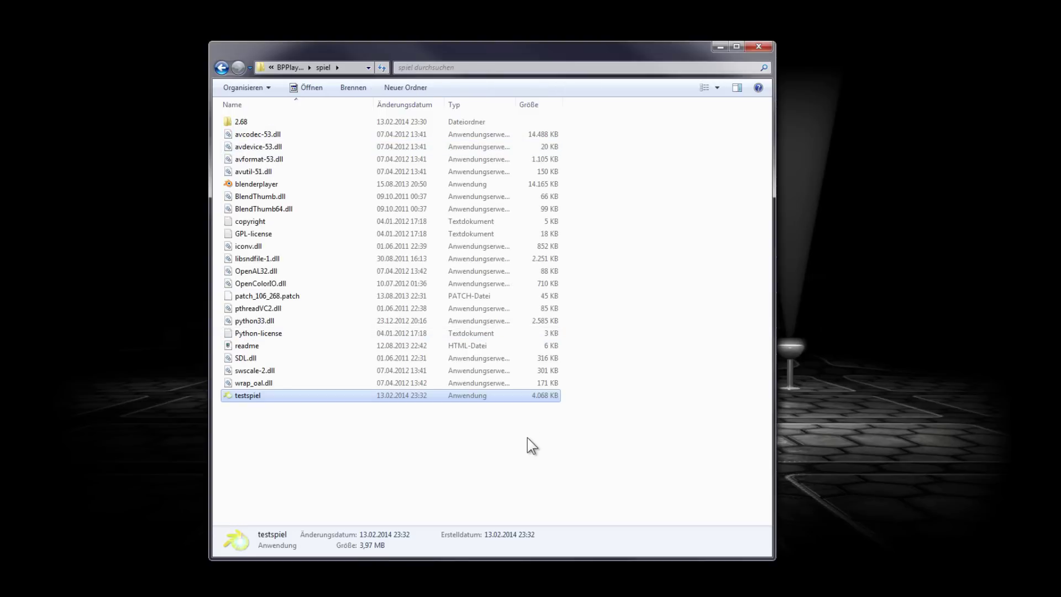
pyautogui.click(436, 442)
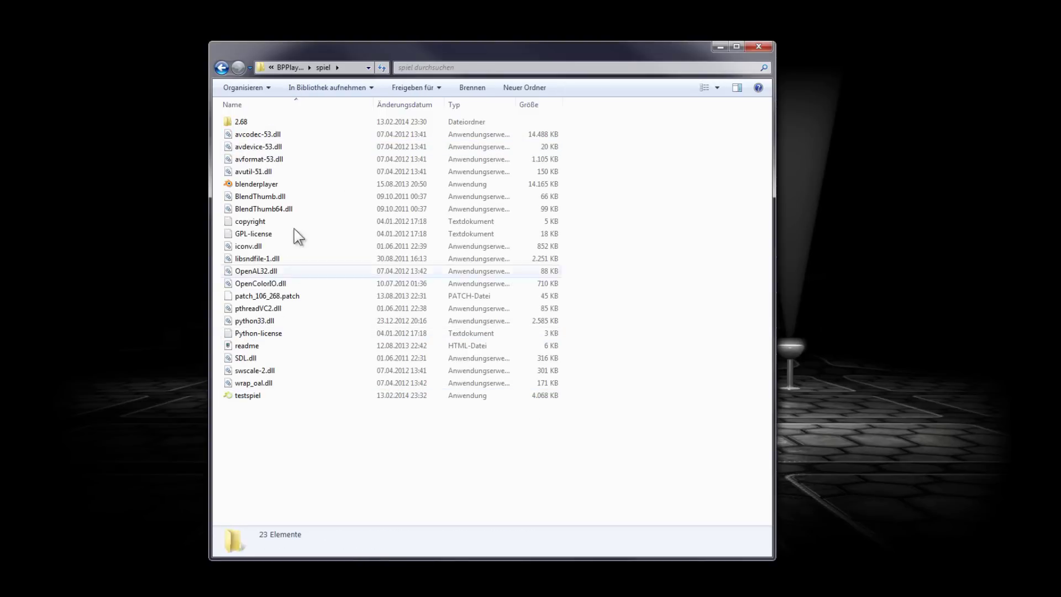
# Test-run the testspiel application from the spiel folder, quit the game, and check the blenderplayer and testspiel files.
pyautogui.doubleClick(247, 395)
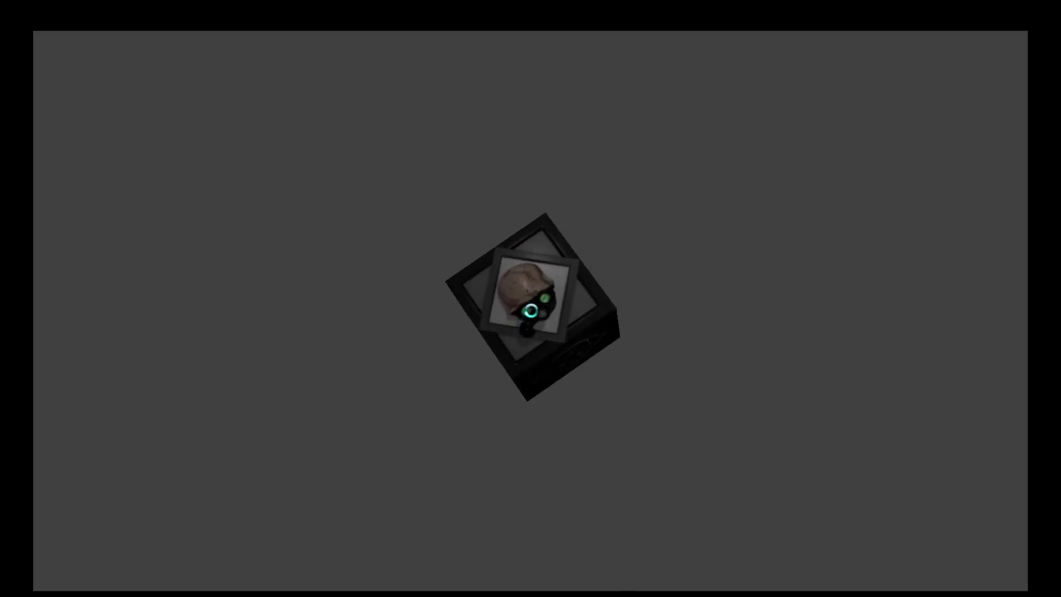
pyautogui.press('Escape')
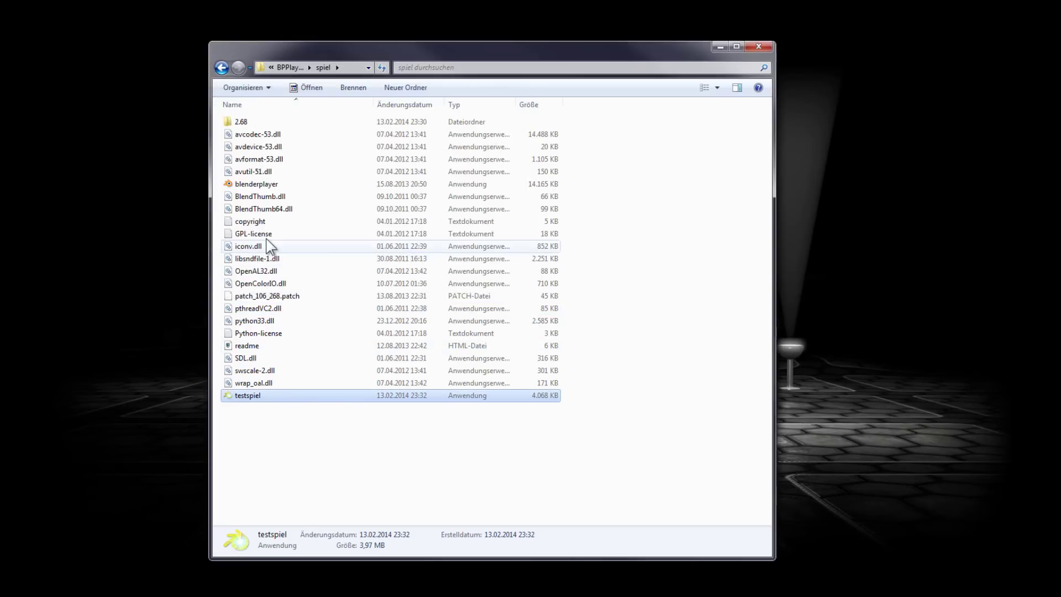
pyautogui.click(273, 188)
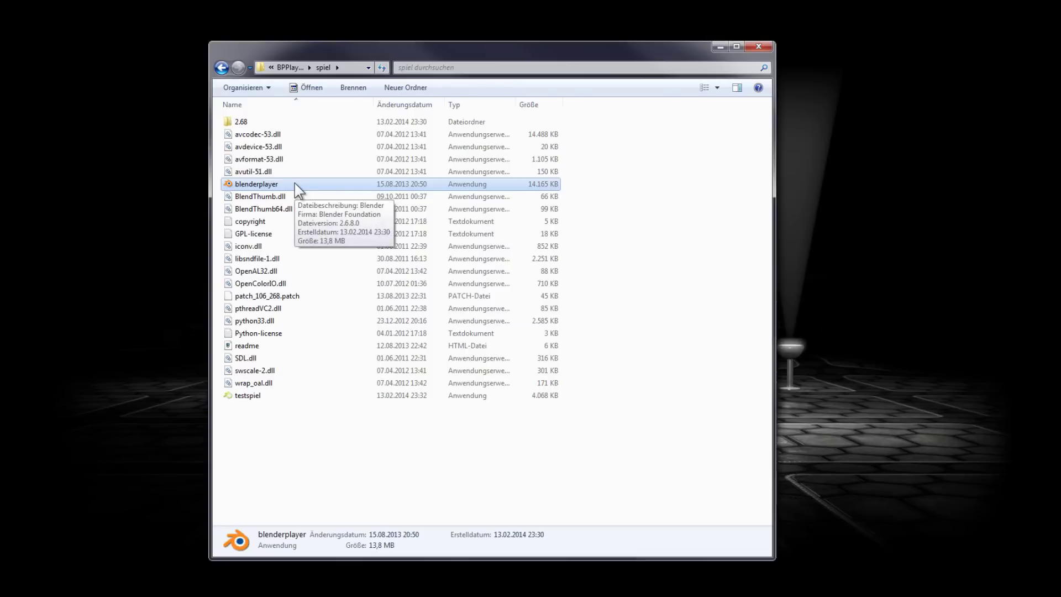
pyautogui.click(402, 396)
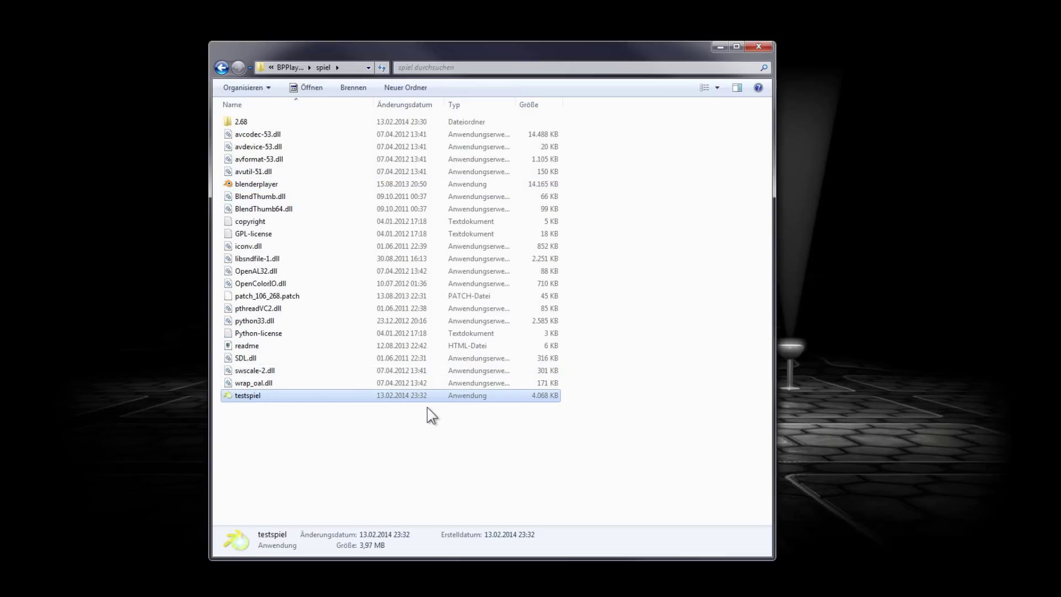
# Go up to the parent folder and pack the spiel folder into the archive spiel.rar.
pyautogui.press('BackSpace')
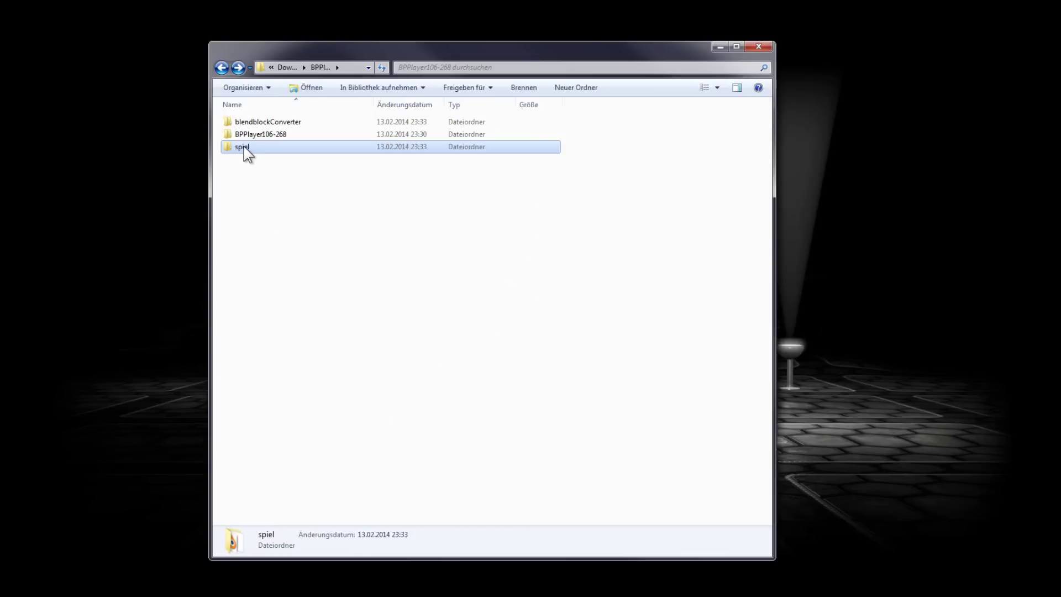
pyautogui.rightClick(246, 154)
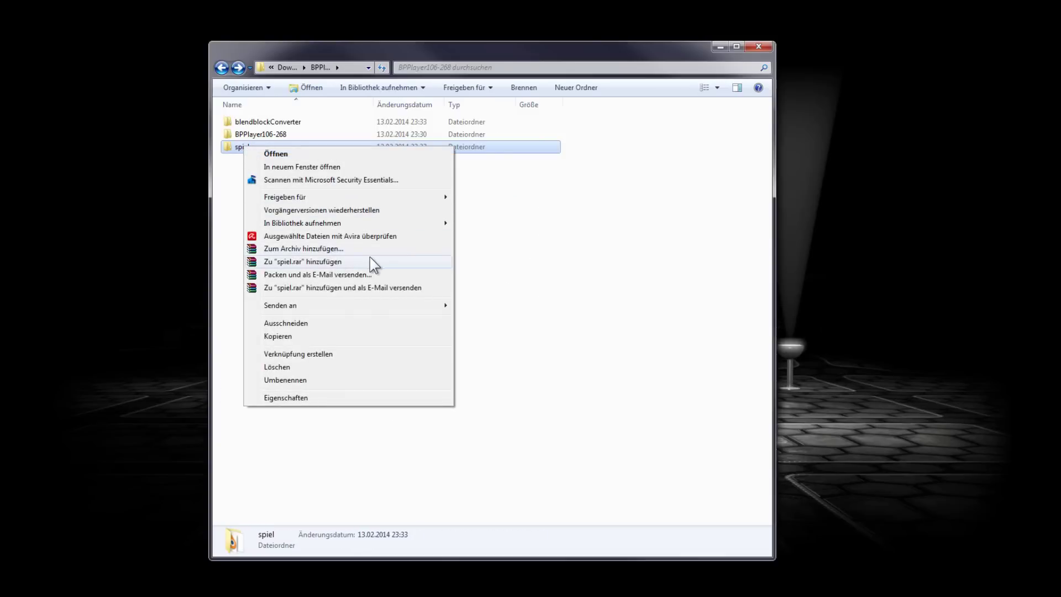
pyautogui.click(316, 262)
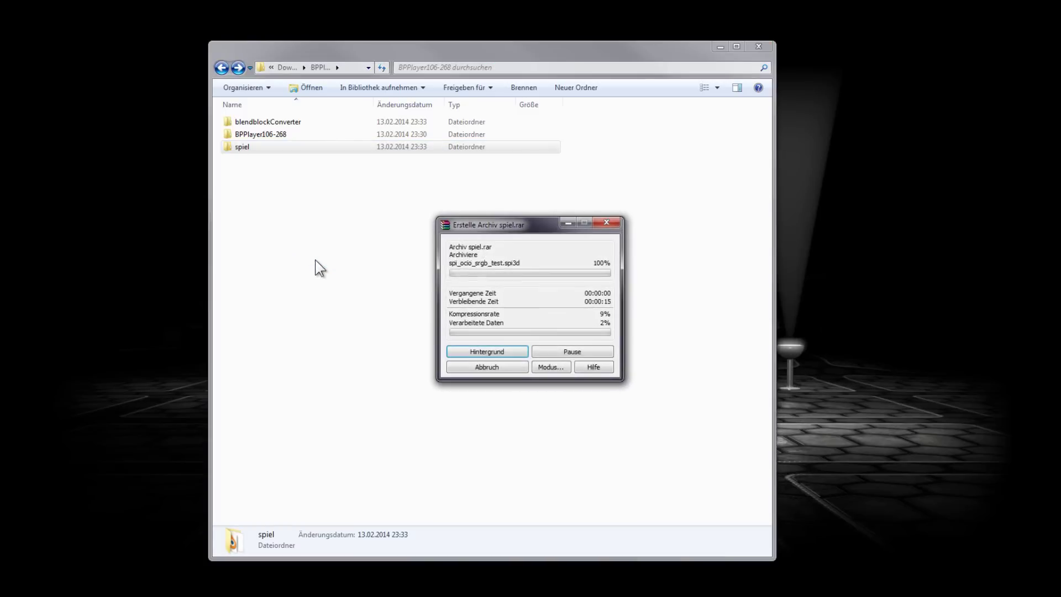